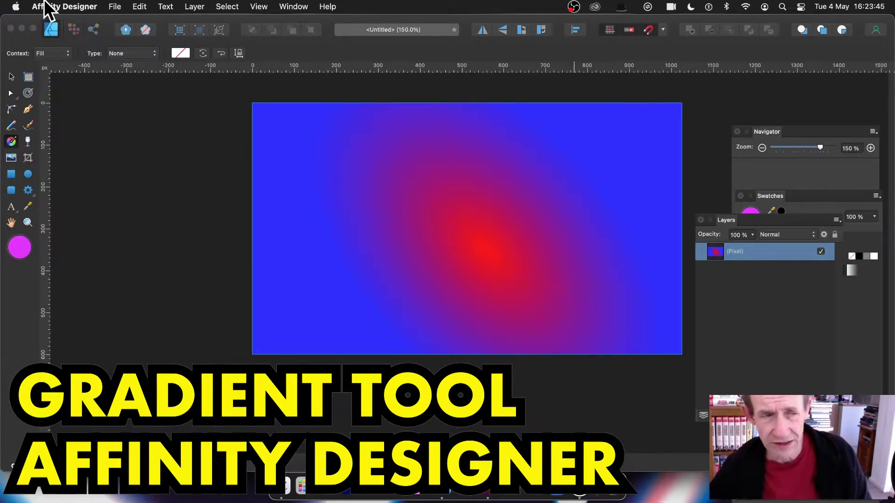
Delete the existing red-and-blue gradient pixel layer and add a new empty pixel layer.
click(11, 76)
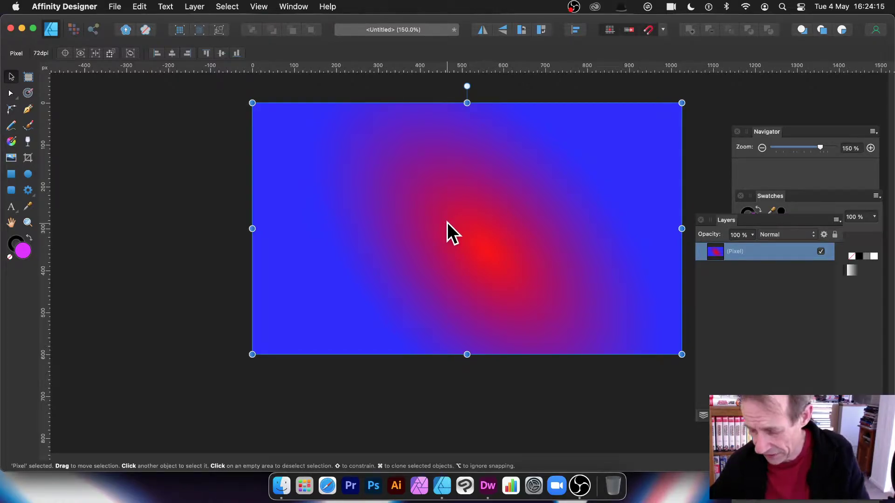
key(Delete)
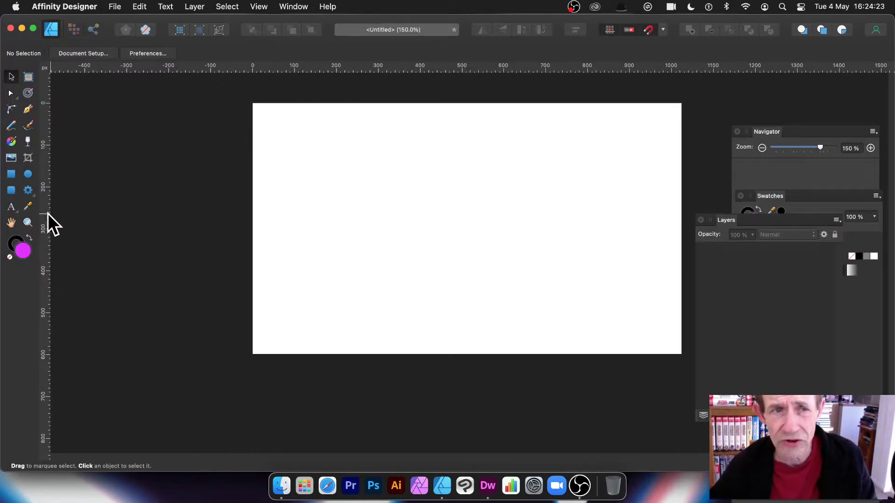
click(11, 142)
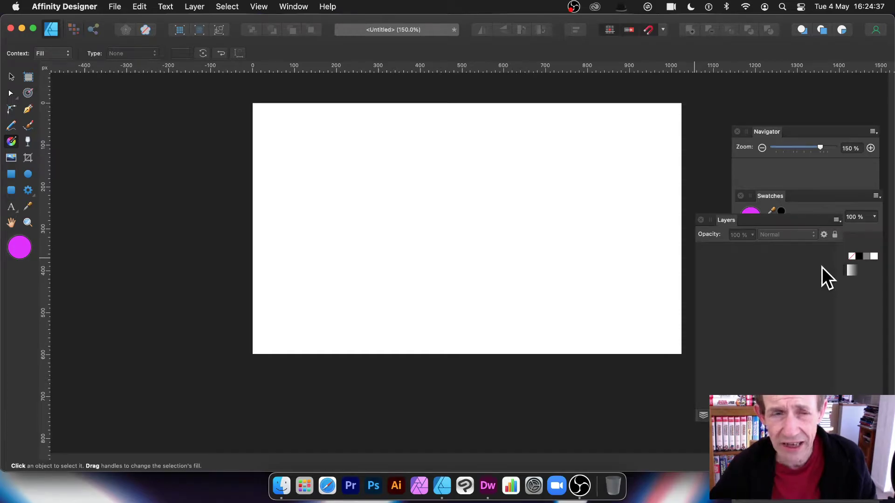
click(199, 6)
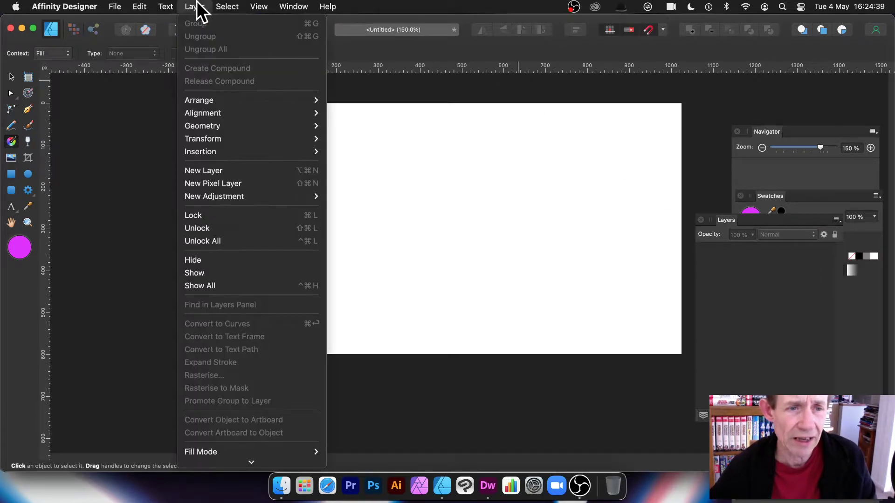
click(222, 184)
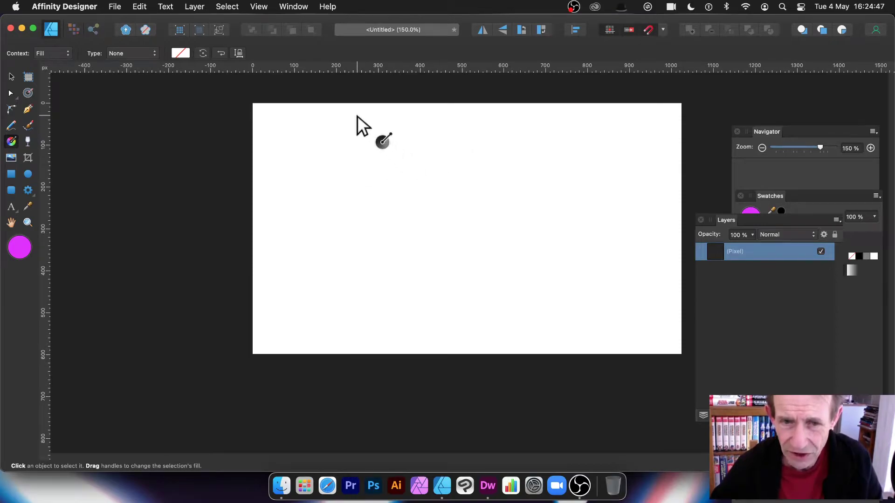
Apply a white-to-grey linear gradient fill to the pixel layer and stretch it nearly horizontally across the full canvas width.
mouse_move(357, 116)
mouse_down()
mouse_move(577, 237)
mouse_move(565, 220)
mouse_move(679, 233)
mouse_move(495, 184)
mouse_move(539, 299)
mouse_move(567, 268)
mouse_up()
drag(357, 116, 327, 191)
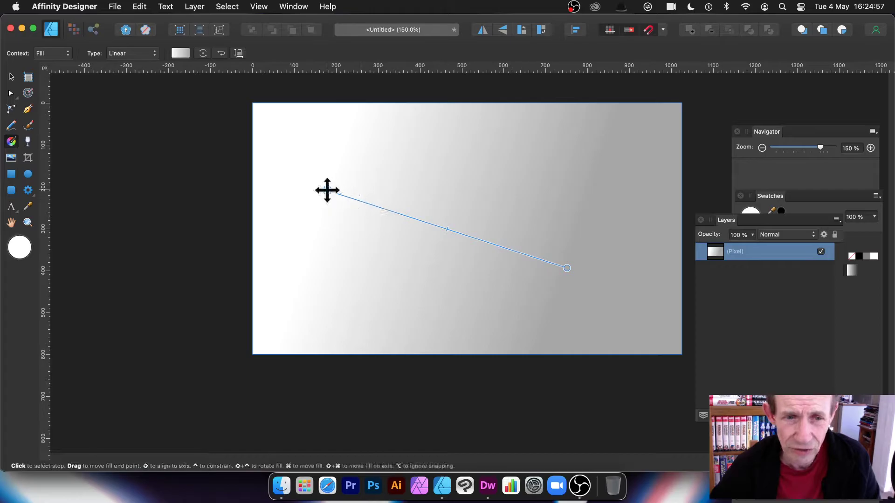
drag(565, 267, 681, 195)
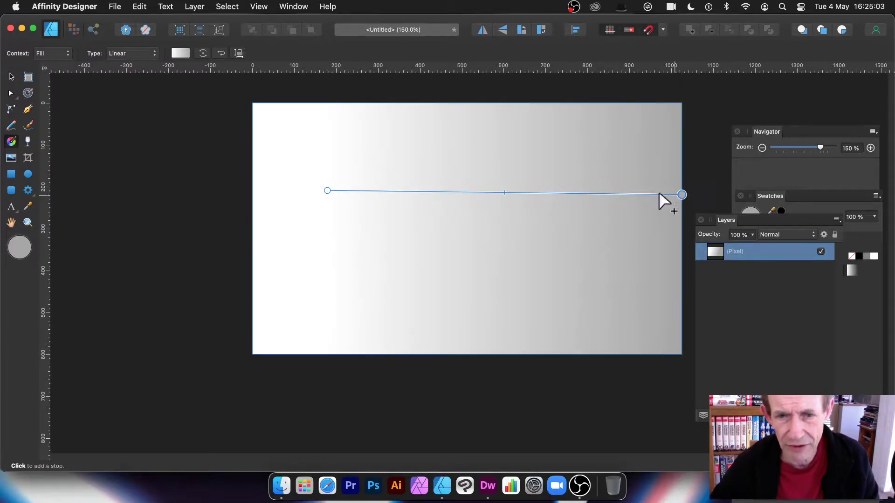
drag(328, 191, 251, 198)
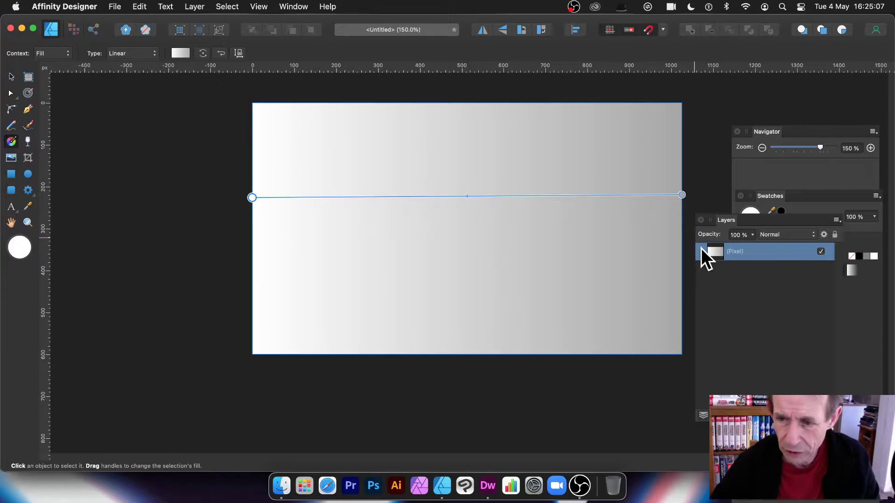
Rearrange the floating Layers and Swatches panels so the gradient swatches are fully uncovered.
drag(735, 222, 717, 154)
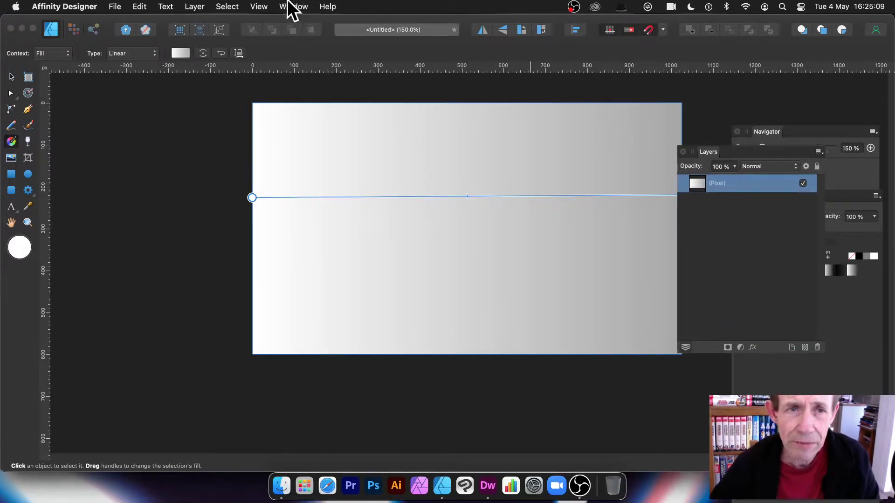
click(261, 5)
mouse_move(267, 239)
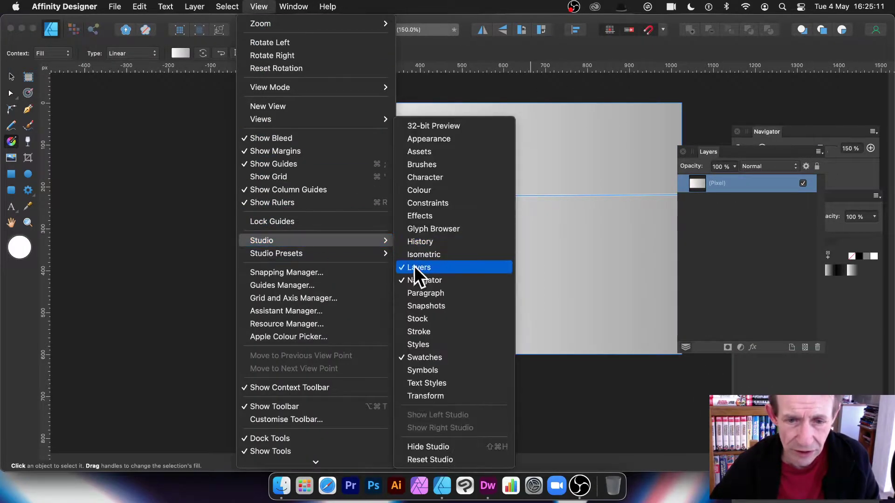
click(693, 13)
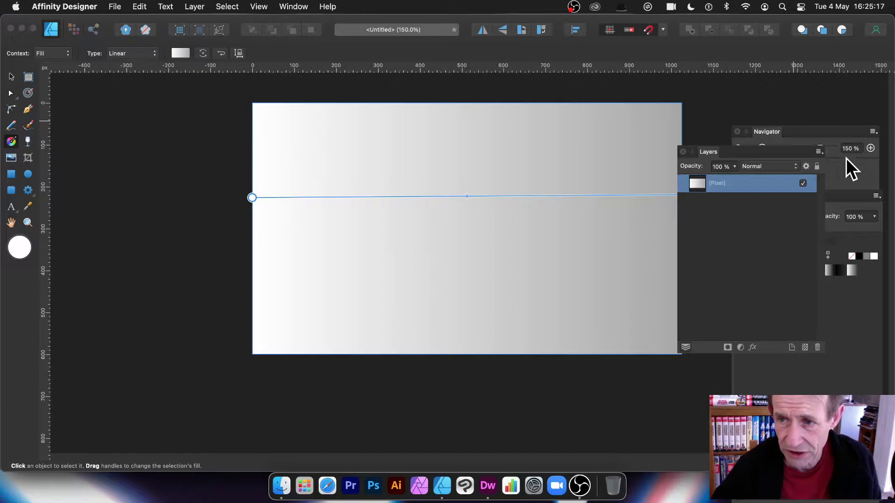
drag(706, 159, 652, 273)
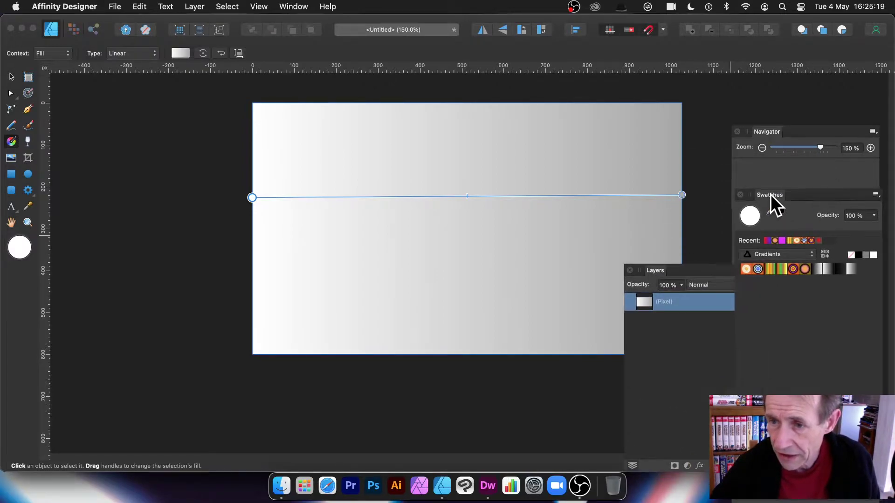
drag(771, 194, 642, 121)
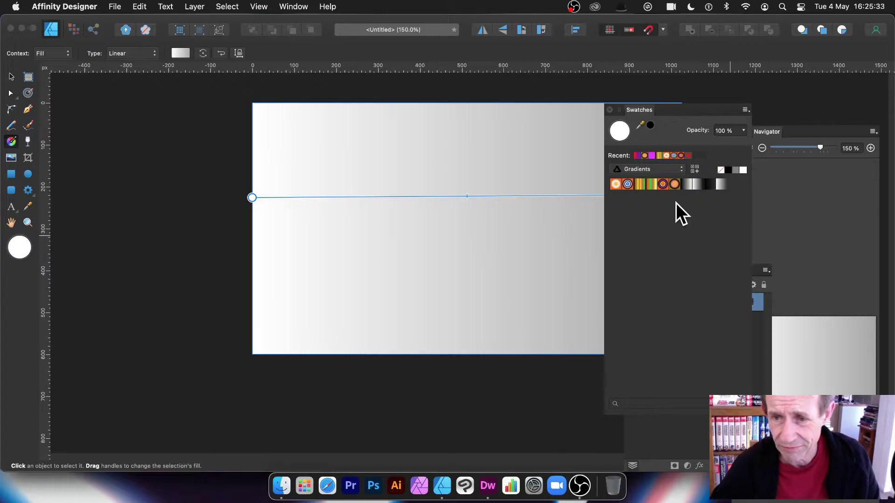
Change the gradient type to Elliptical, shorten its upright axis and place its centre near the canvas's left edge.
mouse_move(251, 198)
mouse_down()
mouse_move(281, 197)
mouse_move(259, 199)
mouse_up()
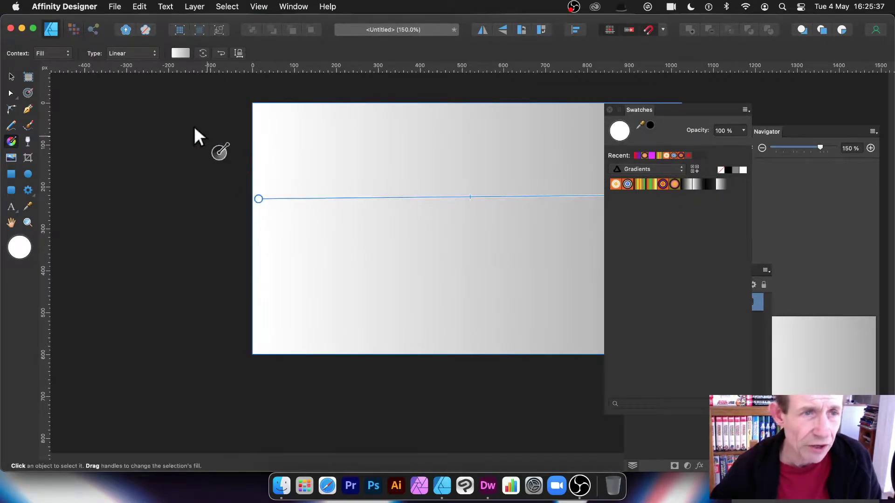
click(126, 55)
click(118, 66)
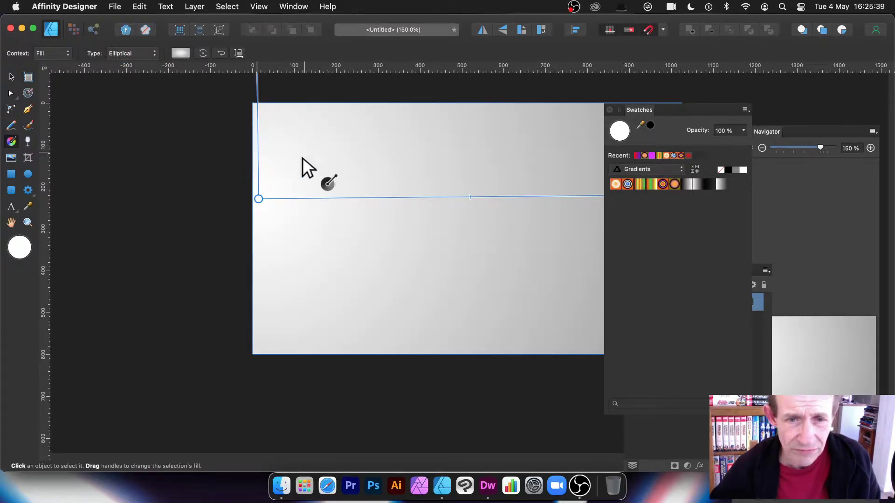
drag(266, 199, 441, 424)
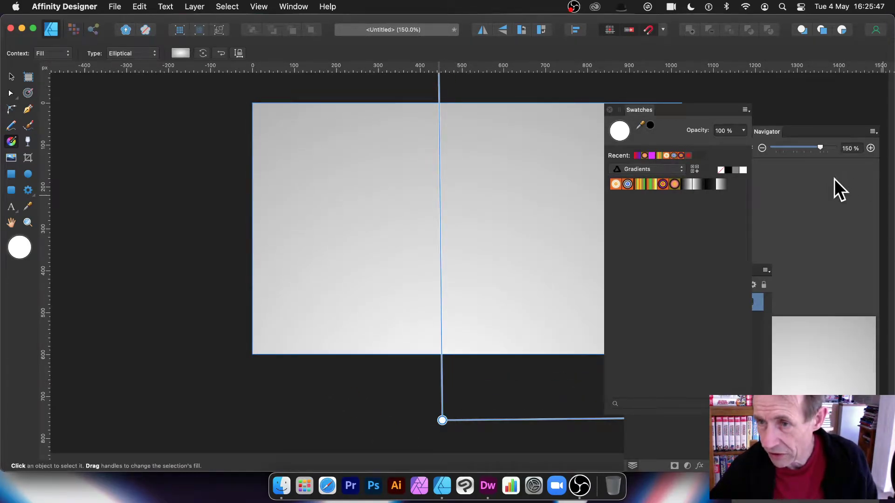
drag(821, 150, 809, 148)
drag(447, 84, 455, 273)
drag(449, 367, 332, 270)
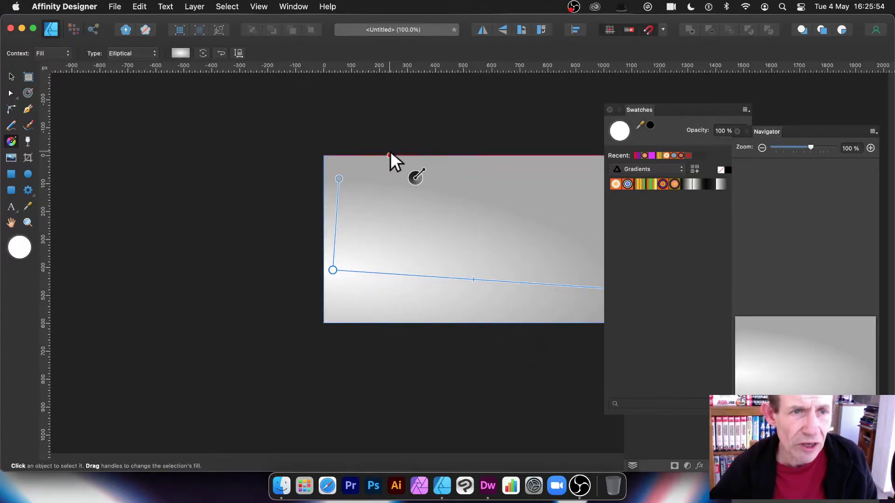
Lock the elliptical gradient's aspect ratio, shrink it, and turn it into a steep, narrow ellipse centred around mid-canvas.
click(239, 55)
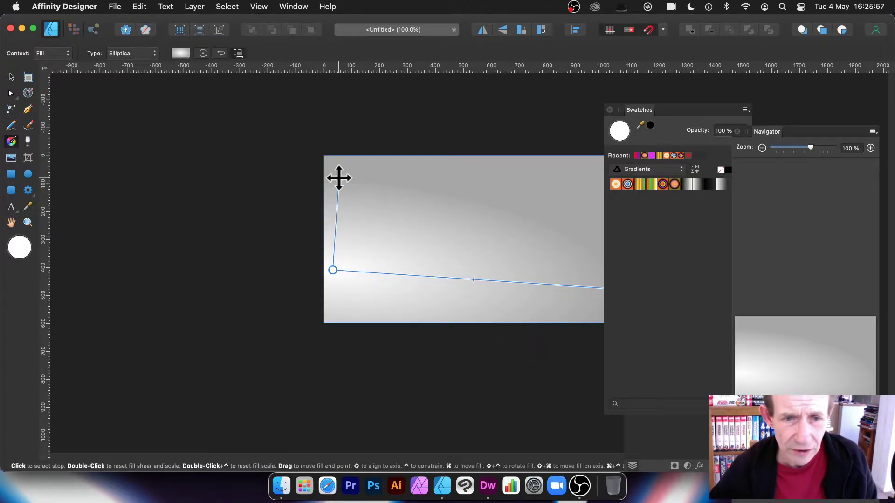
drag(339, 178, 344, 201)
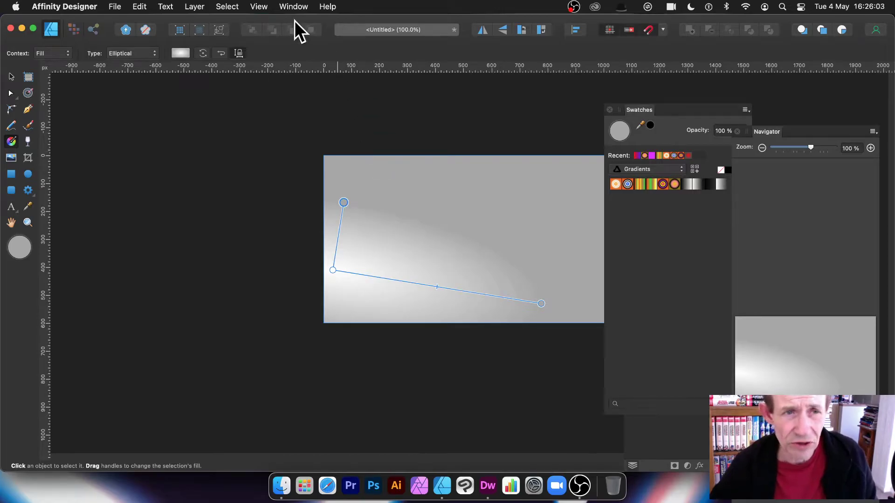
drag(345, 203, 451, 239)
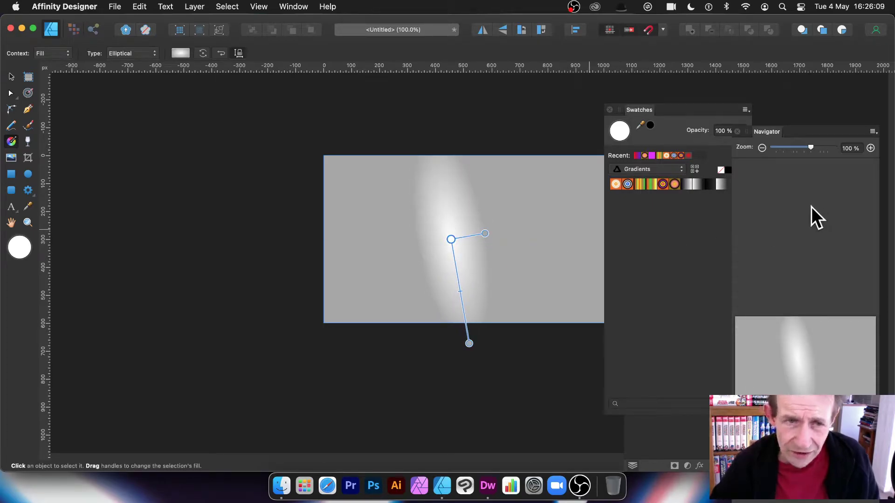
Set the gradient's start stop colour to red (H 0, S 100, L 50).
click(180, 53)
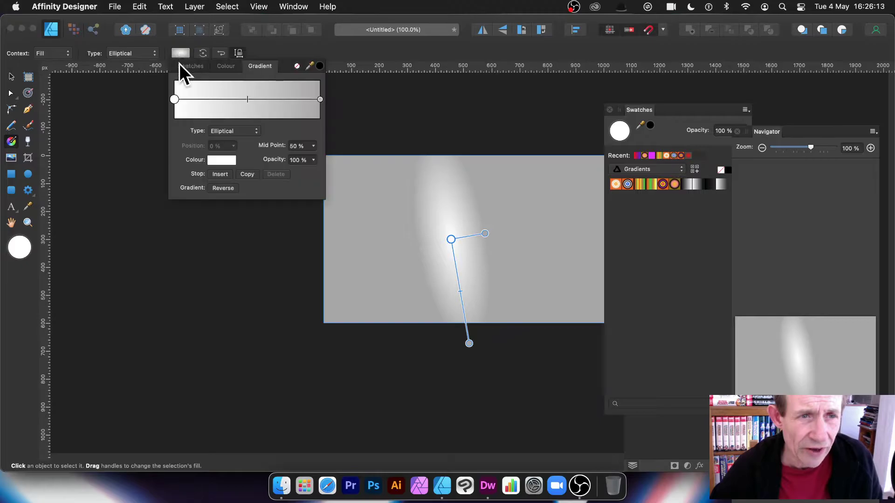
click(219, 160)
click(280, 247)
drag(300, 244, 323, 245)
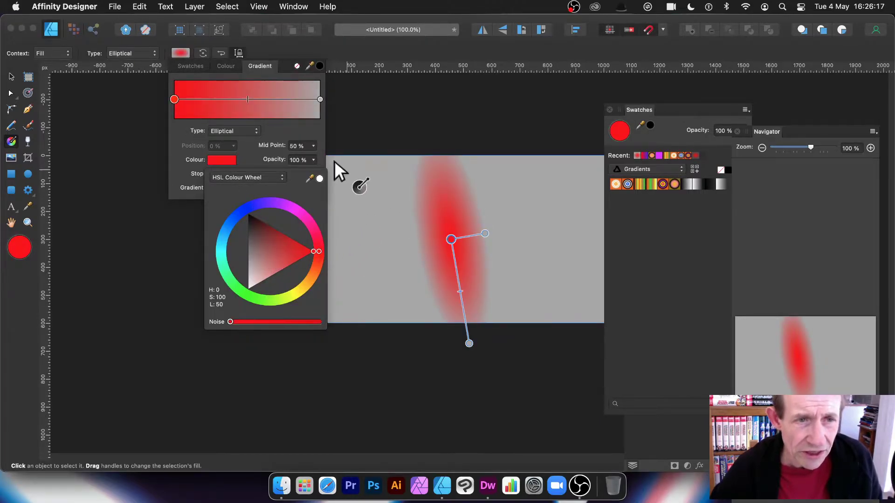
Select the gradient's grey end stop, try its opacity at 18% and restore it to 100%.
click(320, 99)
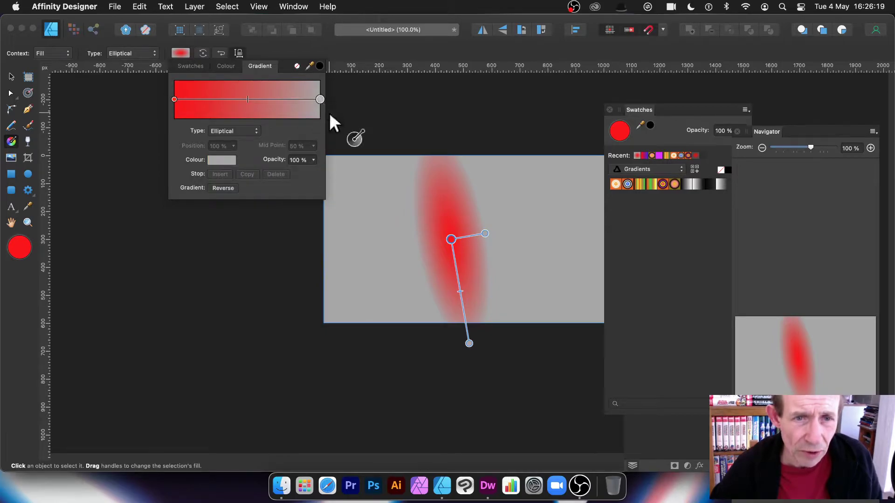
click(315, 160)
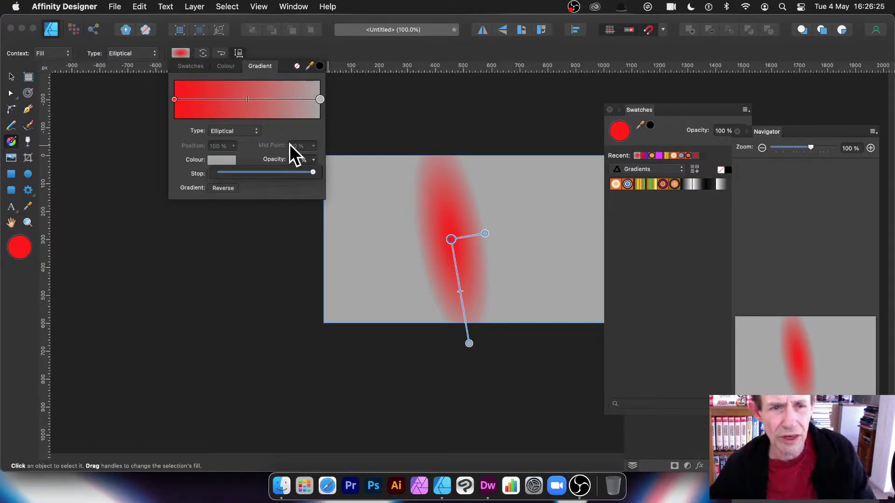
click(313, 160)
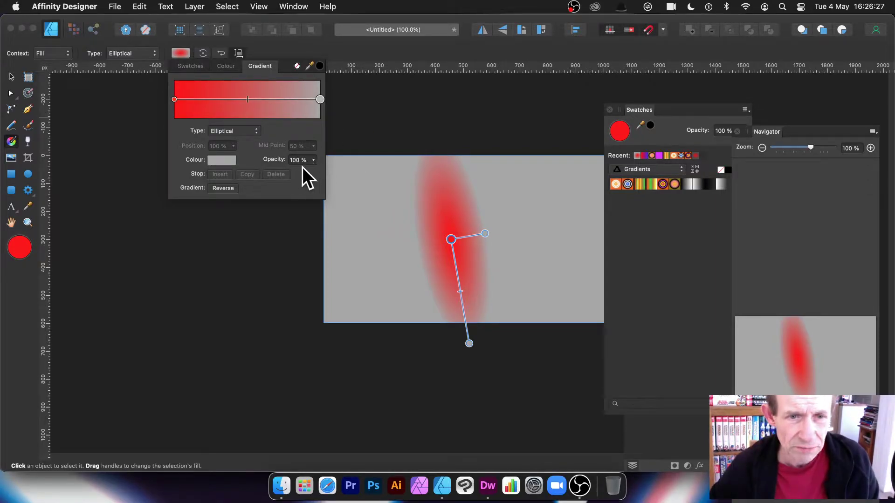
click(315, 160)
drag(295, 172, 236, 171)
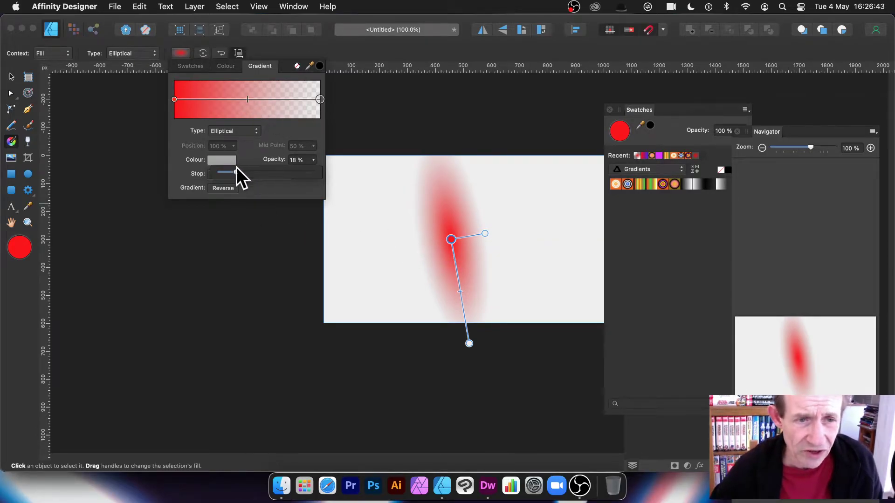
drag(236, 172, 322, 177)
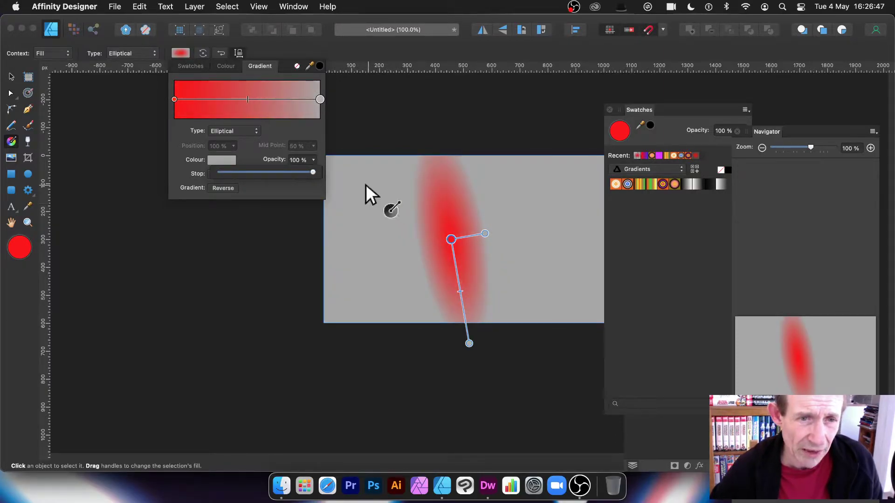
Set the gradient's end stop colour to blue (H 232, S 100, L 50).
click(220, 158)
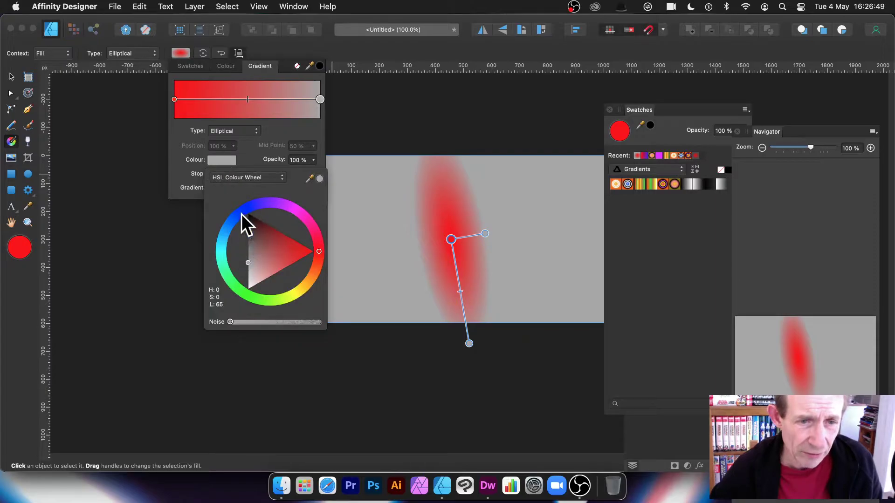
click(296, 240)
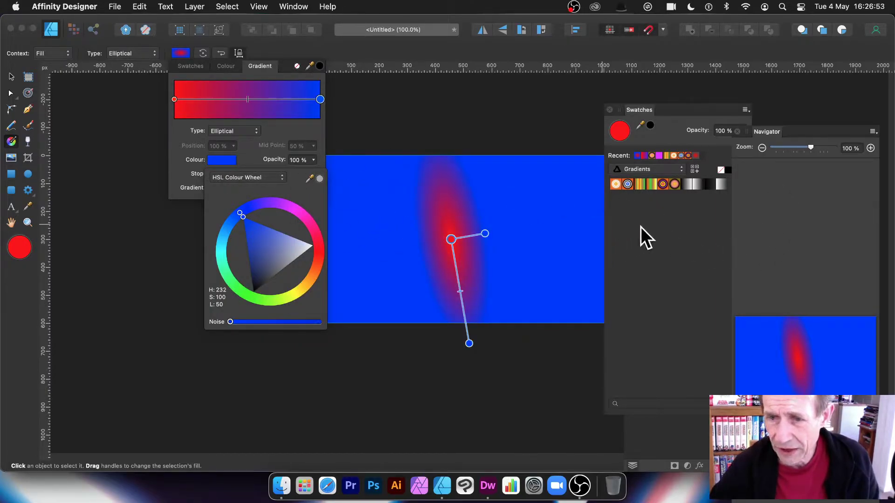
Rearrange the Swatches and Layers panels so the layer list is accessible, and duplicate the gradient pixel layer.
drag(639, 132, 604, 335)
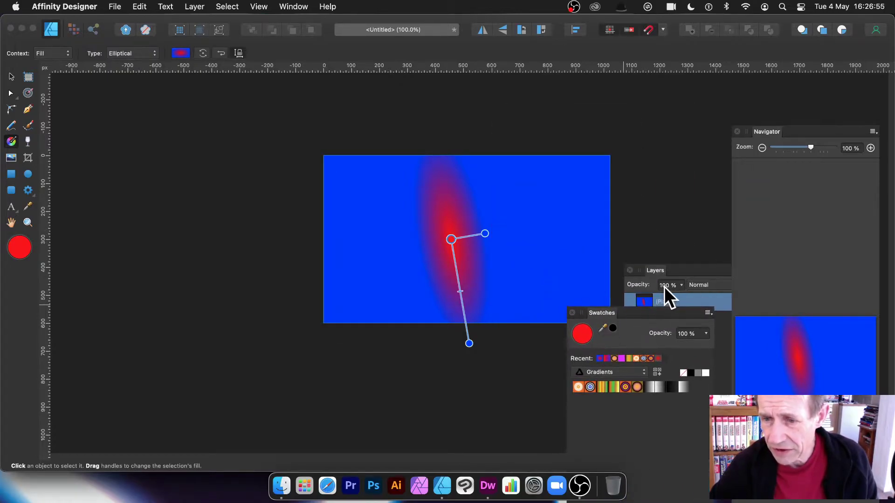
drag(658, 270, 578, 100)
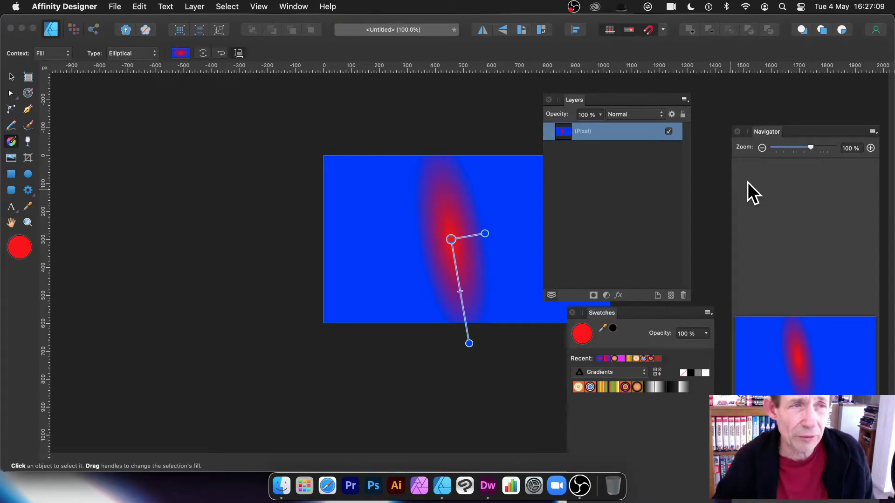
click(59, 6)
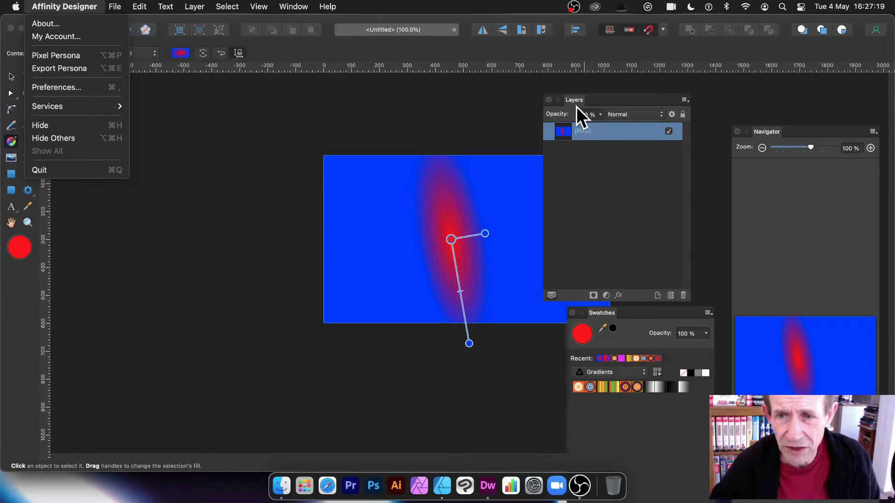
click(578, 131)
right_click(578, 131)
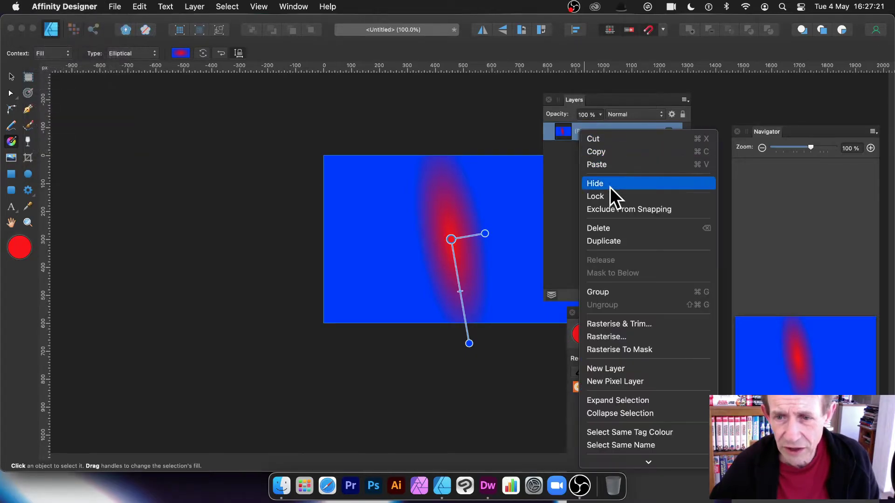
click(616, 242)
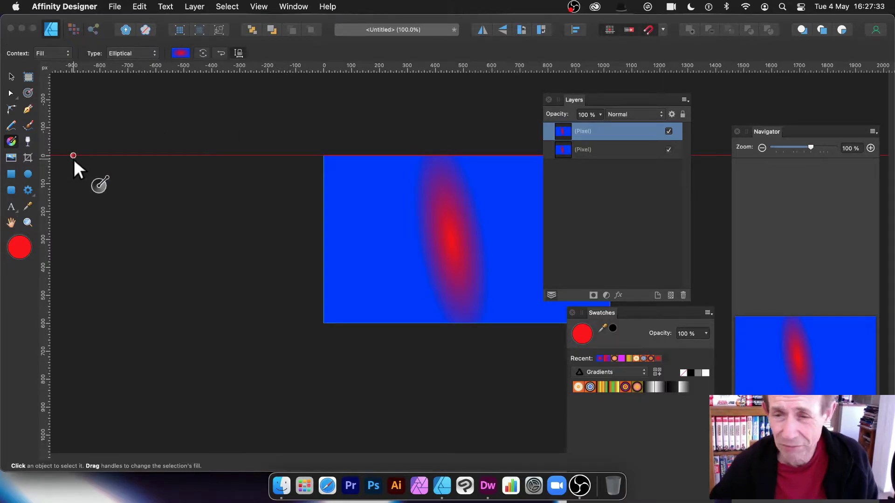
Draw a linear white-to-grey gradient across the upper part of the duplicated pixel layer and angle its end point upwards.
click(11, 141)
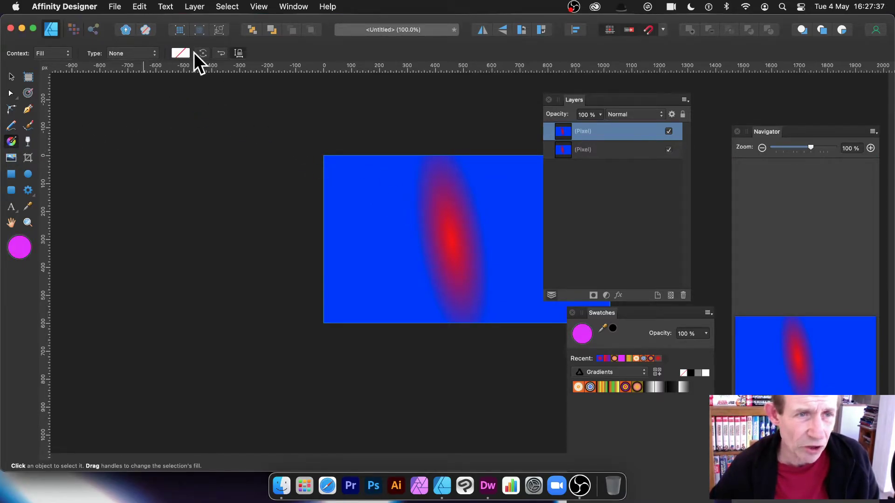
drag(380, 203, 434, 219)
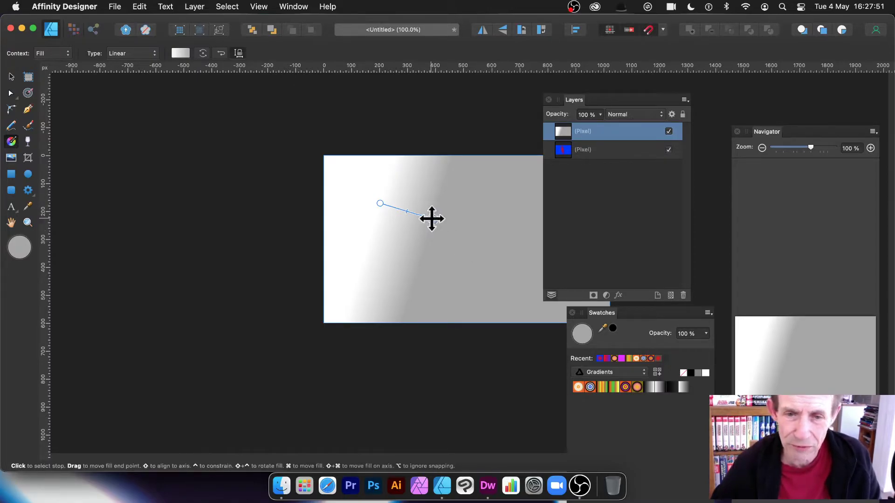
drag(432, 219, 449, 165)
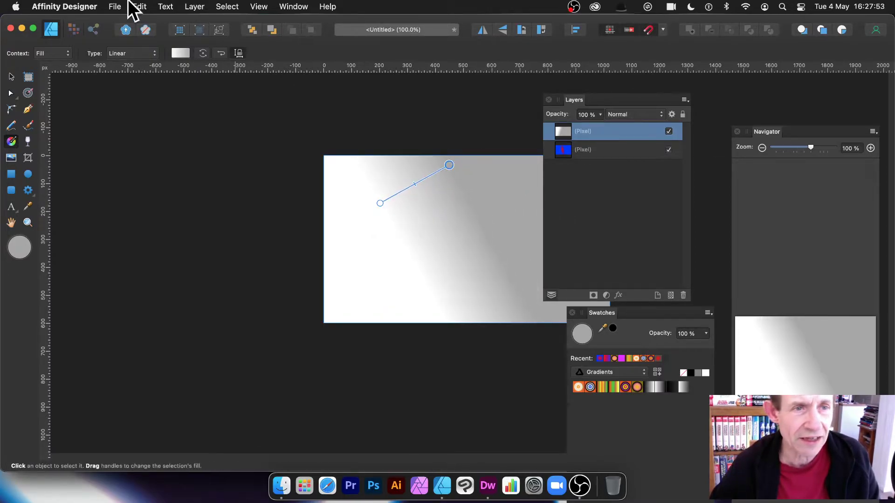
Change the top layer's gradient to Conical, move its centre, rotate its axis and slide the grey stop around the ring.
click(132, 53)
click(125, 88)
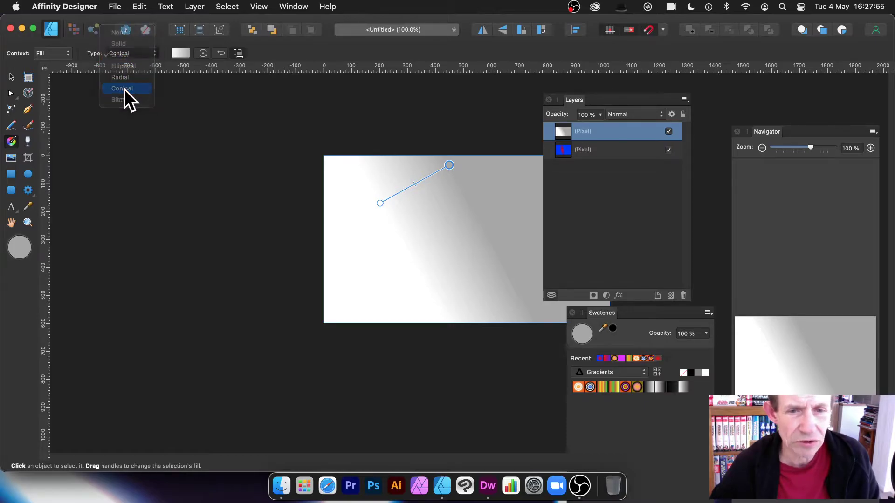
drag(399, 215, 434, 225)
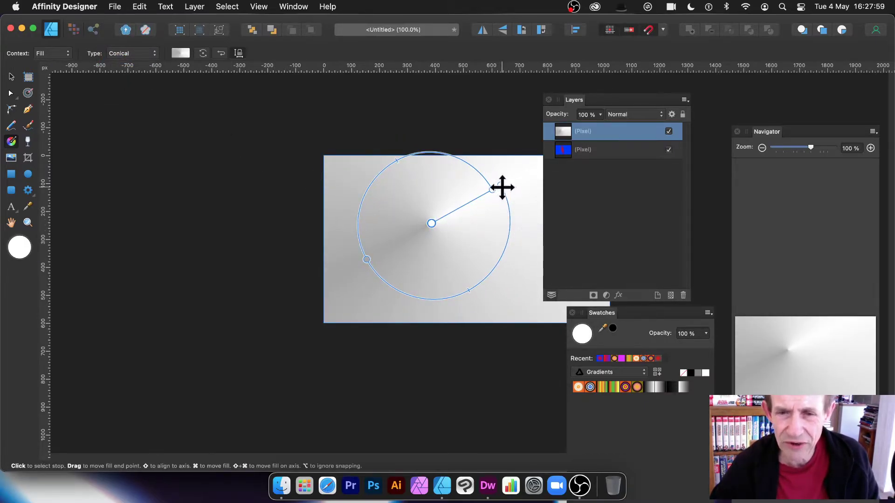
drag(501, 185, 501, 237)
click(360, 224)
mouse_move(360, 225)
mouse_down()
mouse_move(392, 294)
mouse_move(475, 314)
mouse_move(336, 202)
mouse_move(427, 286)
mouse_move(445, 278)
mouse_up()
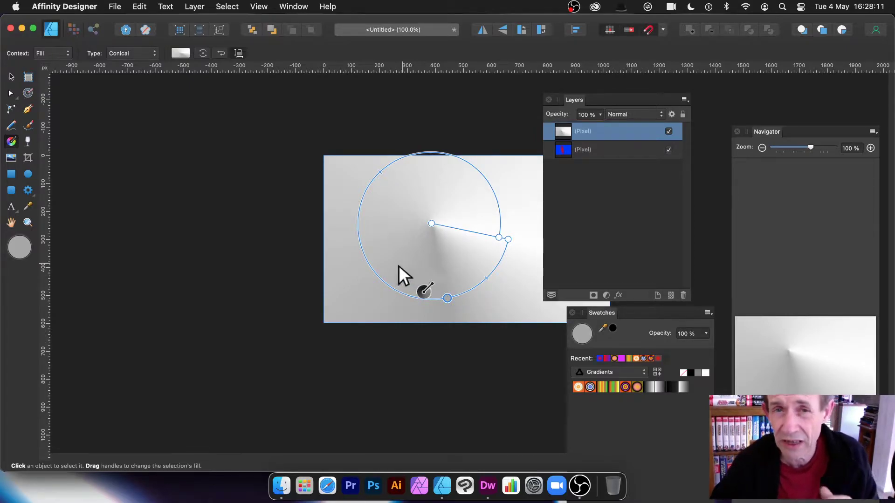
Switch the top layer's gradient to Radial and shift its centre slightly to the left.
click(134, 53)
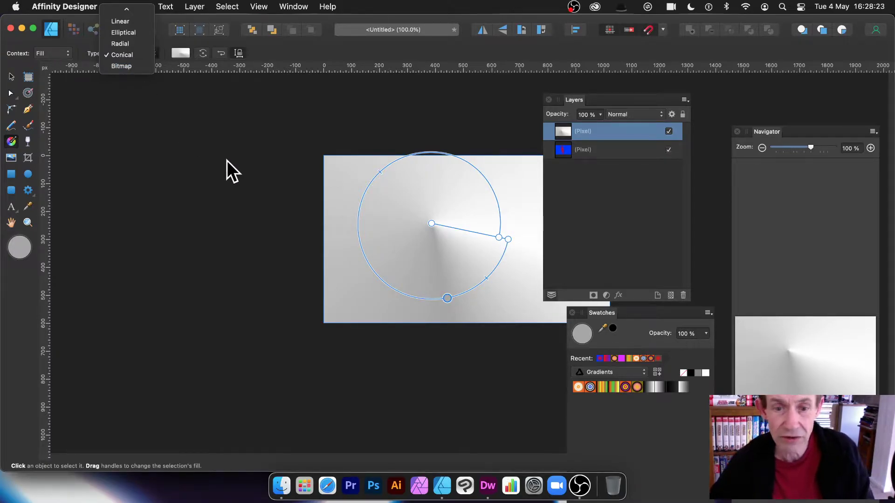
click(298, 184)
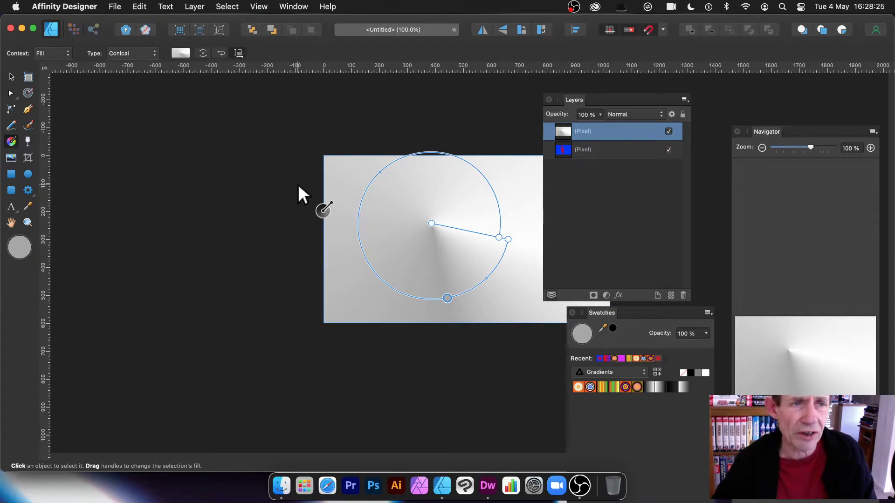
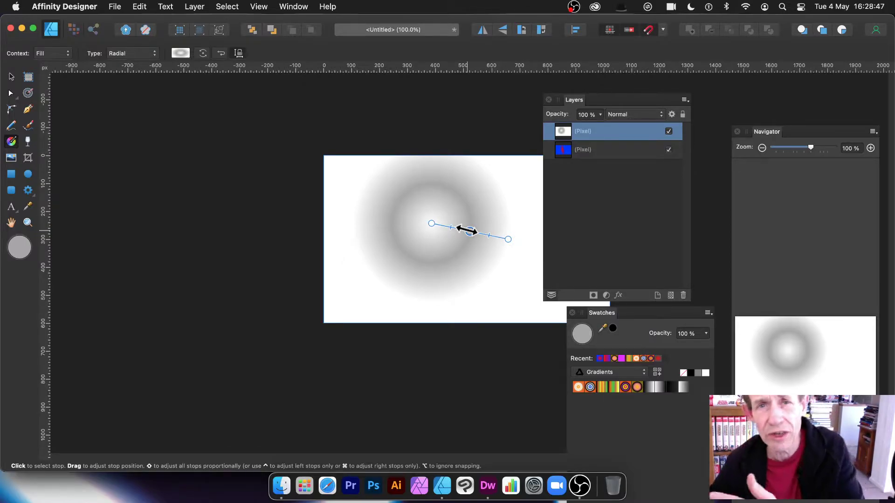
mouse_move(427, 224)
mouse_down()
mouse_move(420, 231)
mouse_move(428, 198)
mouse_move(425, 260)
mouse_move(410, 201)
mouse_move(441, 206)
mouse_move(417, 225)
mouse_up()
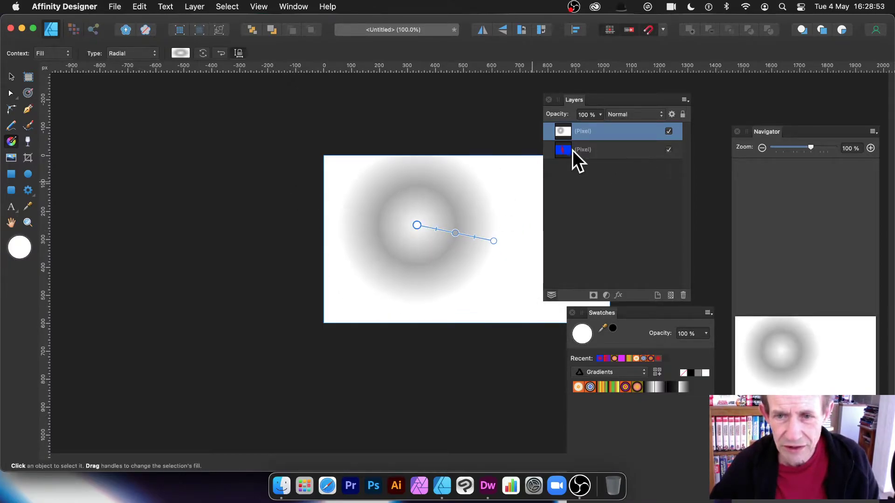
Move the Swatches panel clear of the canvas, try its preset gradients, apply the red, yellow and purple ring preset and enlarge it.
drag(599, 317, 692, 161)
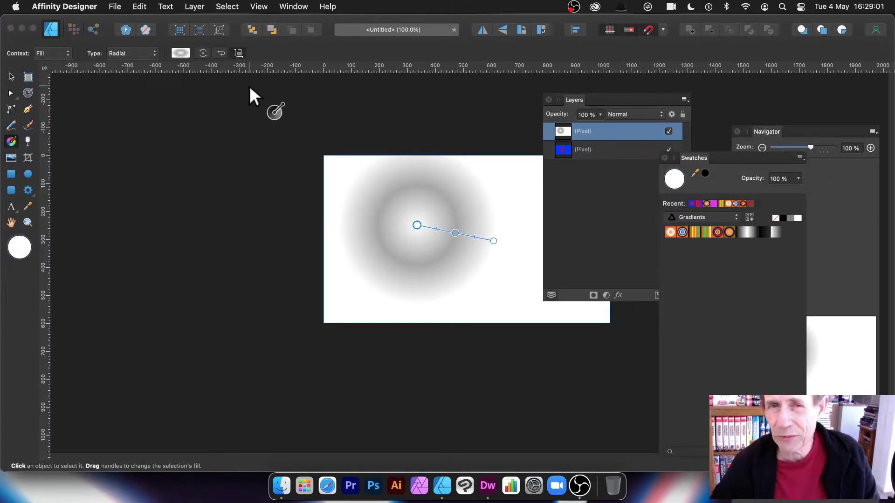
click(682, 232)
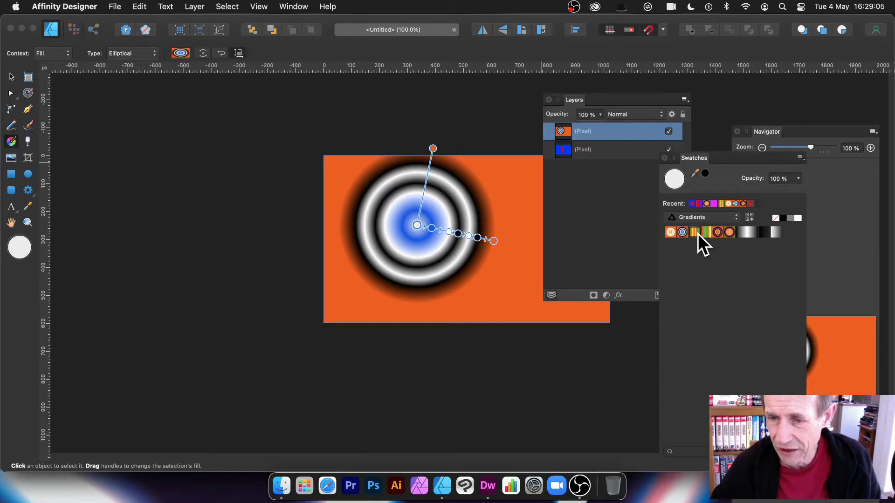
click(698, 233)
click(706, 233)
click(718, 233)
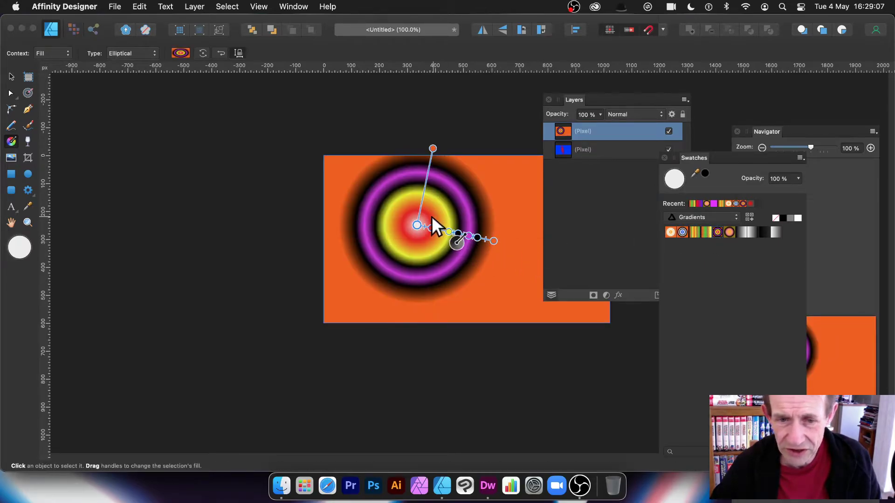
drag(495, 242, 539, 289)
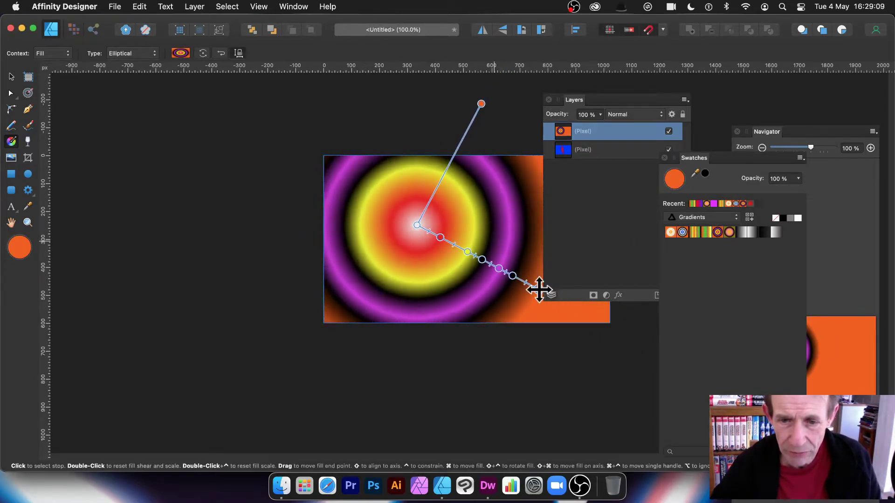
Edit the ring gradient's stops, moving the yellow stop to position 27% and shifting the purple stop, and return to the Fill Tool.
click(180, 53)
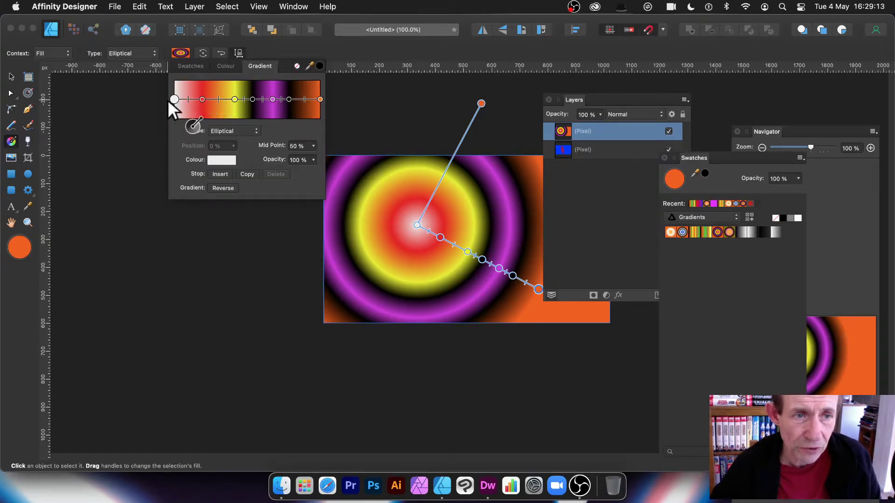
click(203, 100)
mouse_move(203, 100)
mouse_down()
mouse_move(187, 99)
mouse_move(230, 98)
mouse_move(214, 99)
mouse_up()
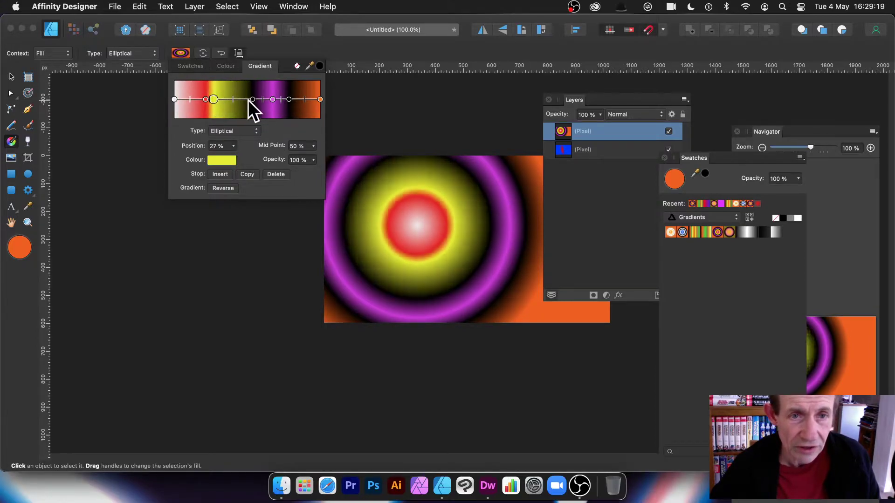
mouse_move(272, 99)
mouse_down()
mouse_move(265, 100)
mouse_move(282, 99)
mouse_up()
click(15, 139)
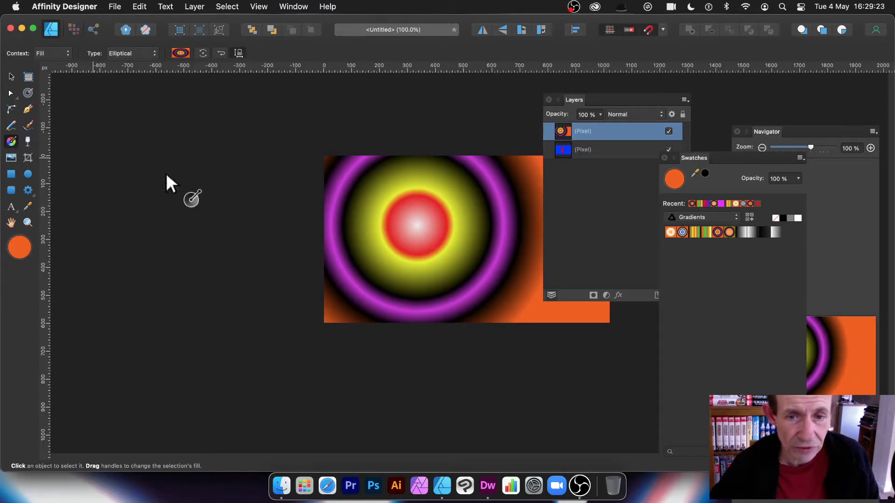
Redraw the elliptical ring gradient from near the canvas centre to its lower-left corner and rotate it using the shorter axis handle.
drag(417, 220, 310, 313)
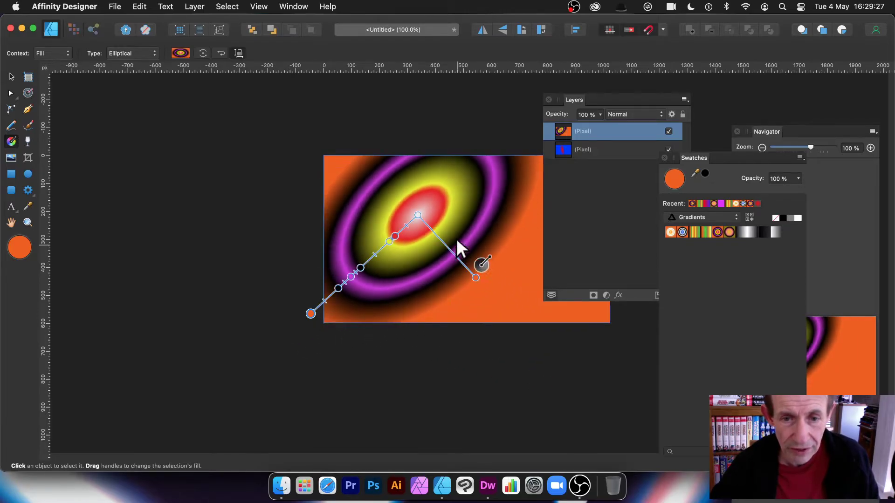
mouse_move(424, 214)
mouse_down()
mouse_move(461, 201)
mouse_move(556, 243)
mouse_move(409, 213)
mouse_up()
drag(463, 277, 431, 284)
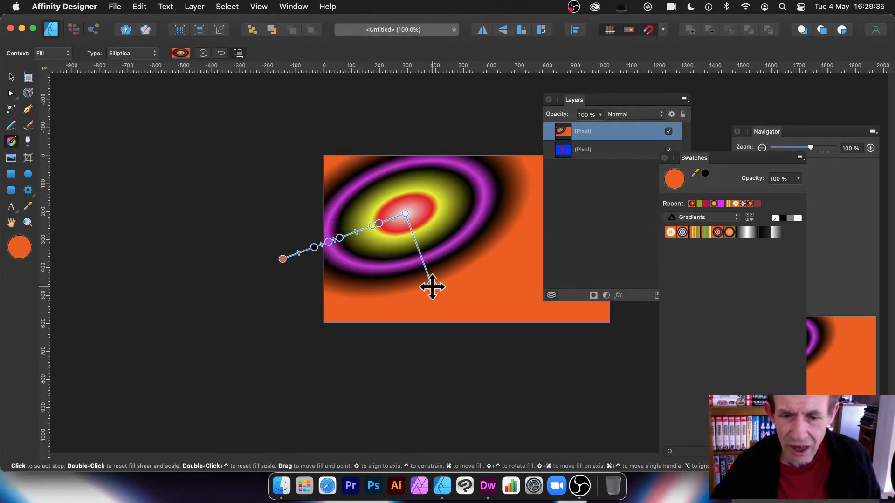
drag(432, 289, 388, 280)
double_click(387, 279)
Reposition the elliptical gradient's centre, lengthen its shorter axis and collapse the long axis to squeeze the rings into a thin sliver.
mouse_move(408, 212)
mouse_down()
mouse_move(489, 190)
mouse_move(393, 209)
mouse_up()
drag(396, 274, 427, 296)
drag(392, 209, 440, 201)
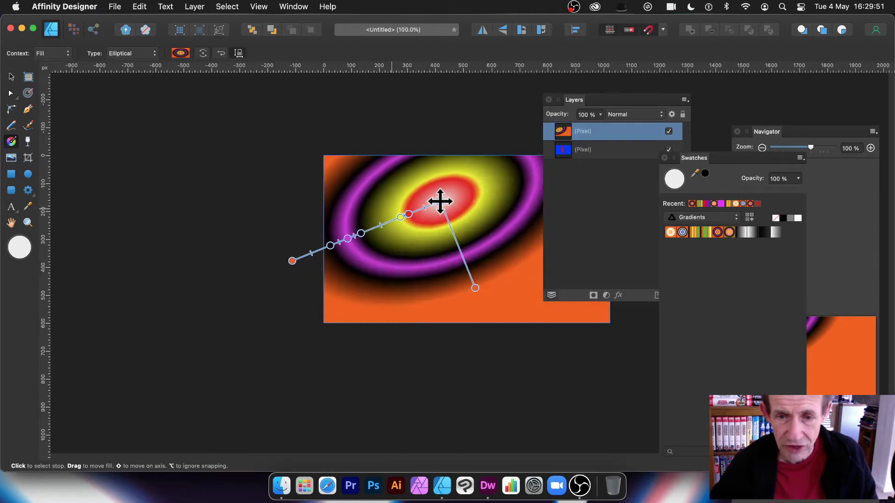
mouse_move(289, 257)
mouse_down()
mouse_move(337, 202)
mouse_move(292, 120)
mouse_move(427, 208)
mouse_move(434, 202)
mouse_up()
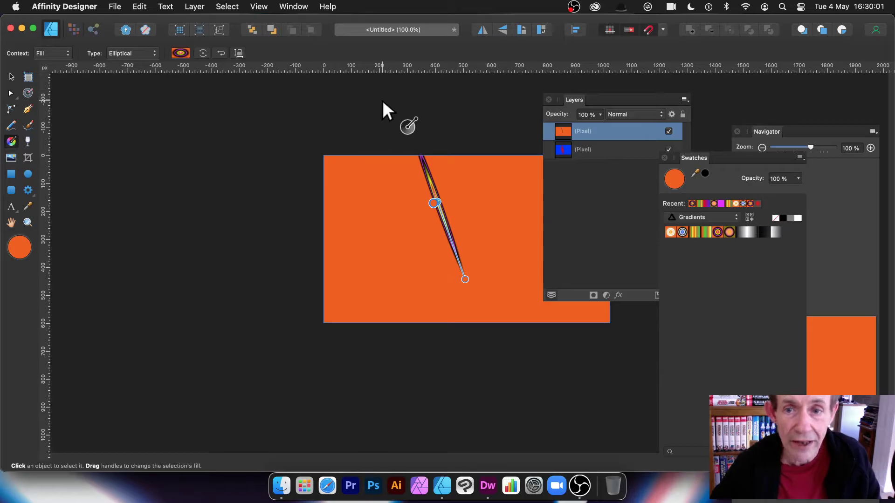
Change the gradient type to Radial and redraw it from the ring centre to just beyond the canvas's left edge.
click(142, 53)
click(134, 64)
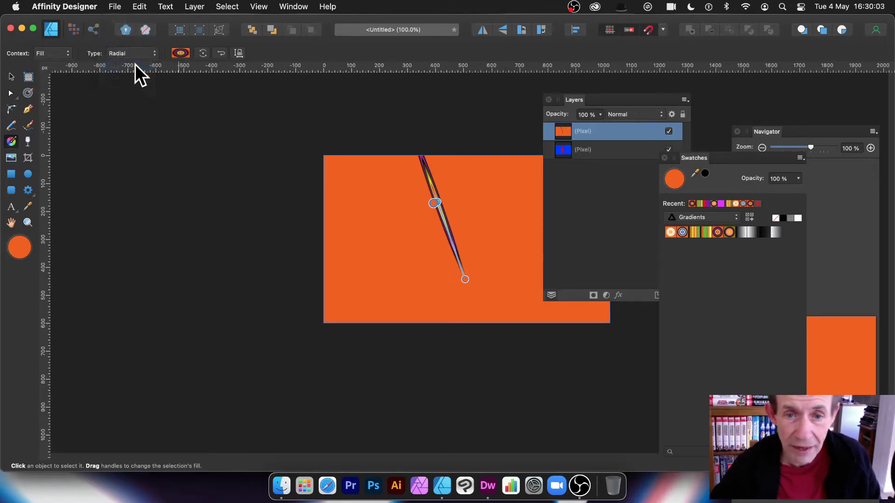
drag(436, 202, 317, 220)
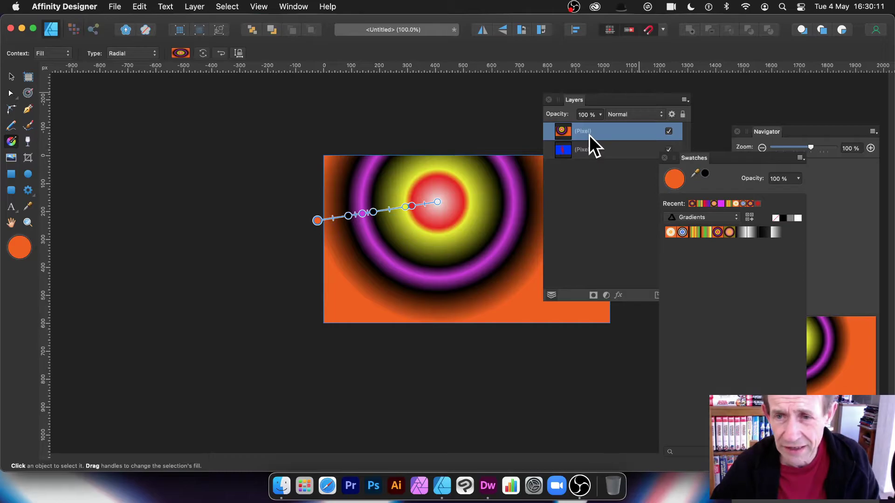
Set the top pixel layer's blend mode to Darken and move its radial gradient down and to the left.
click(631, 113)
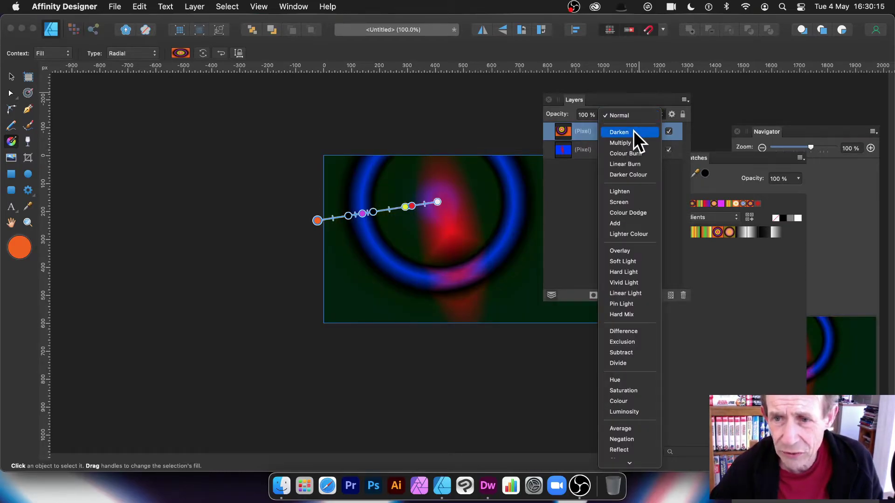
click(633, 132)
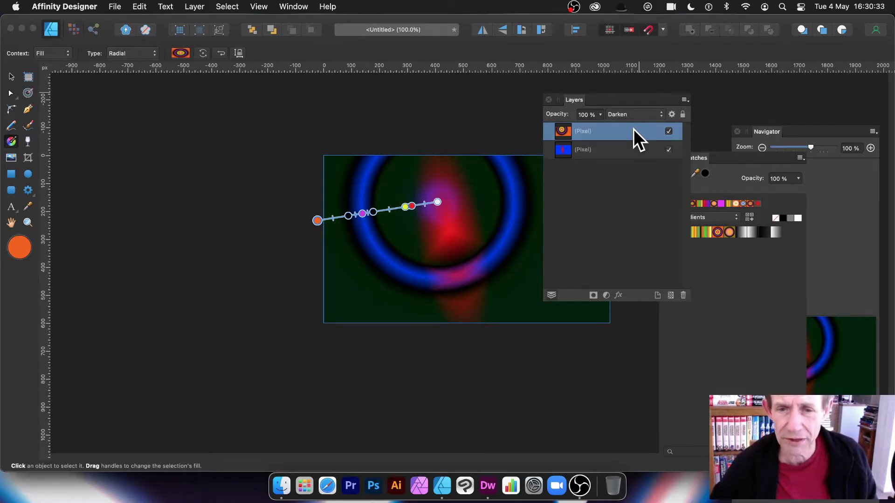
drag(436, 199, 389, 246)
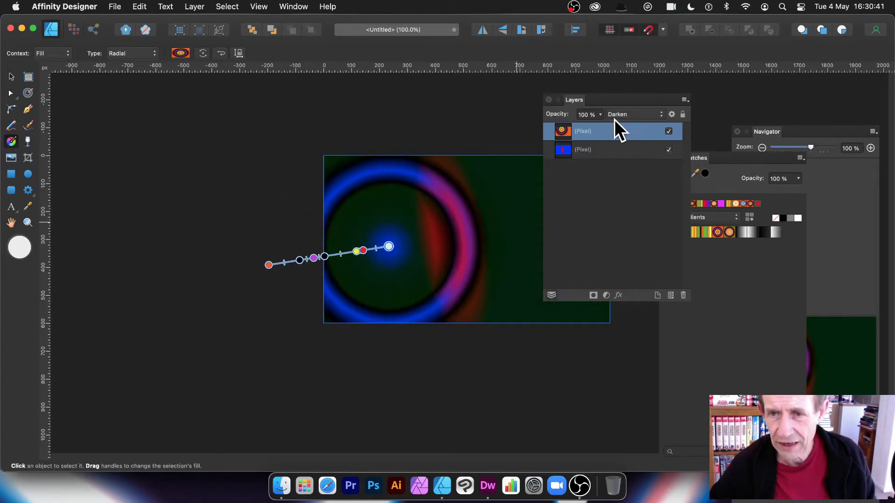
Set the top layer's blend mode to Difference, move the radial gradient to the canvas centre and extend it beyond the upper-left corner.
click(632, 114)
click(630, 314)
drag(392, 247, 462, 230)
drag(339, 242, 232, 75)
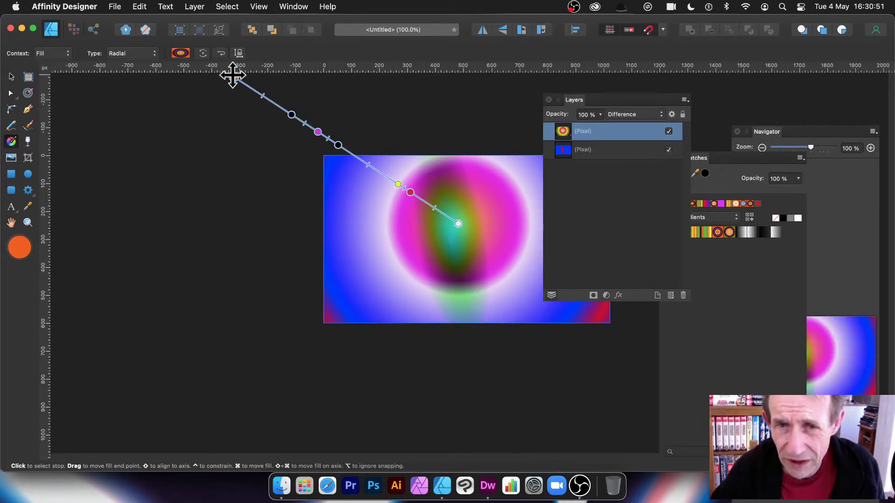
Restore the top layer's blend mode to Normal and move the radial gradient's centre to the lower right of the canvas.
click(639, 115)
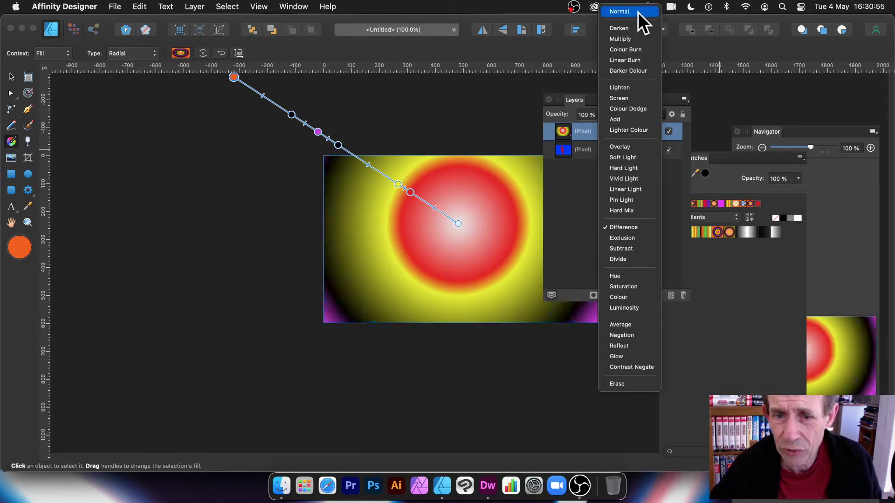
click(638, 12)
drag(458, 224, 525, 315)
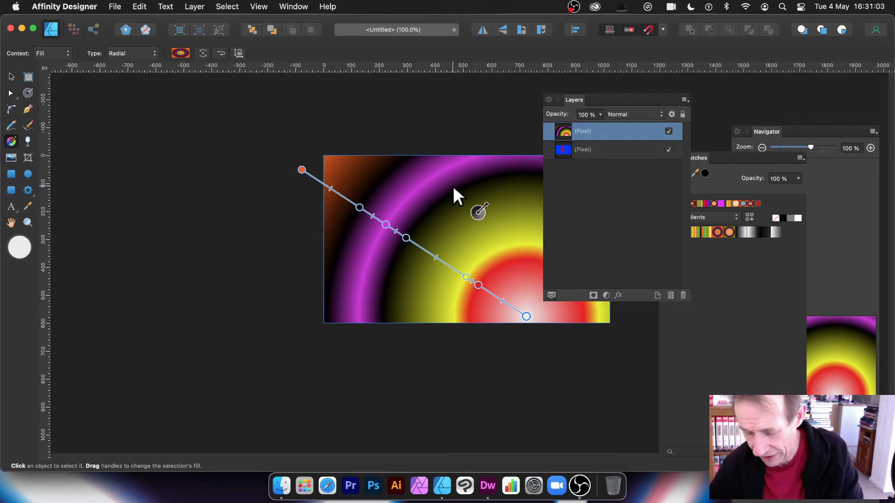
Undo all the gradient edits and both pixel layers, going back to the blank white page.
key(super+z)
key(super+z)
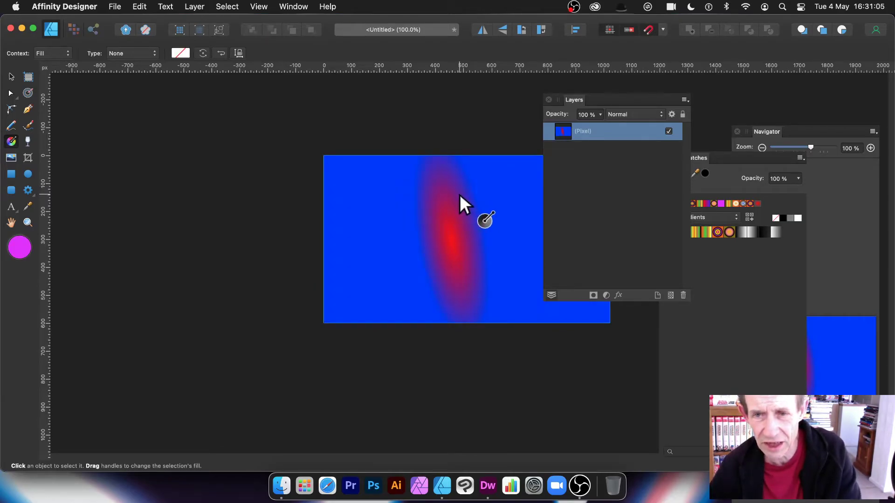
key(super+z)
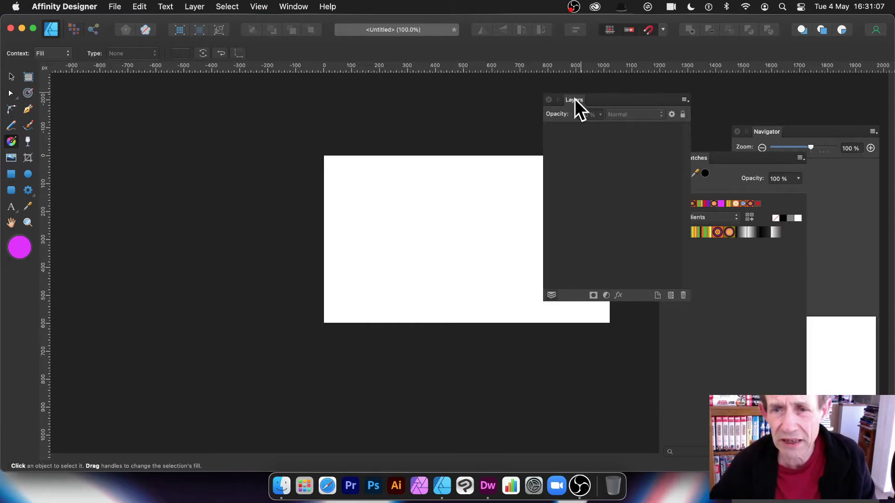
Draw a large magenta cog about 820 px wide with the Cog Tool and move it up and left over the page.
drag(578, 99, 646, 90)
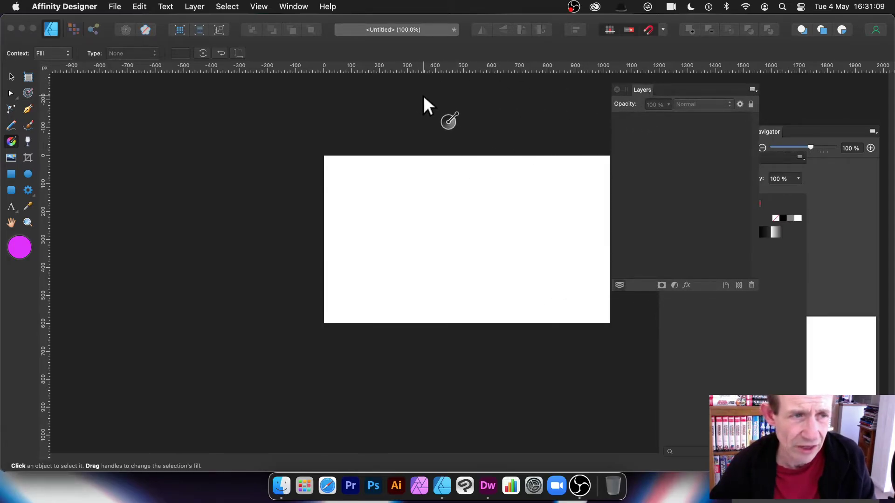
click(11, 174)
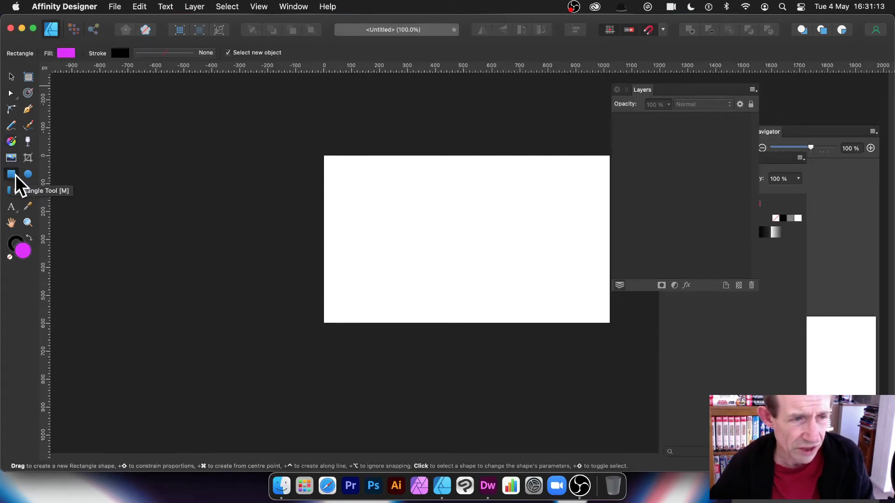
click(26, 192)
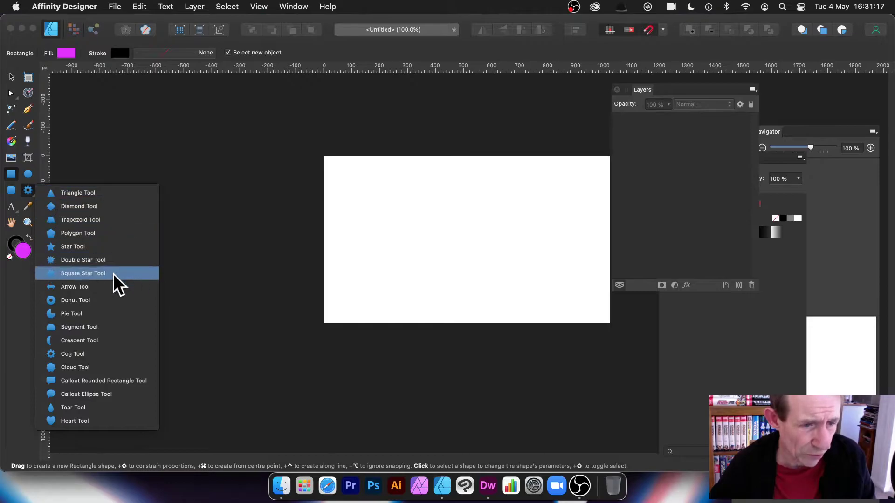
click(99, 356)
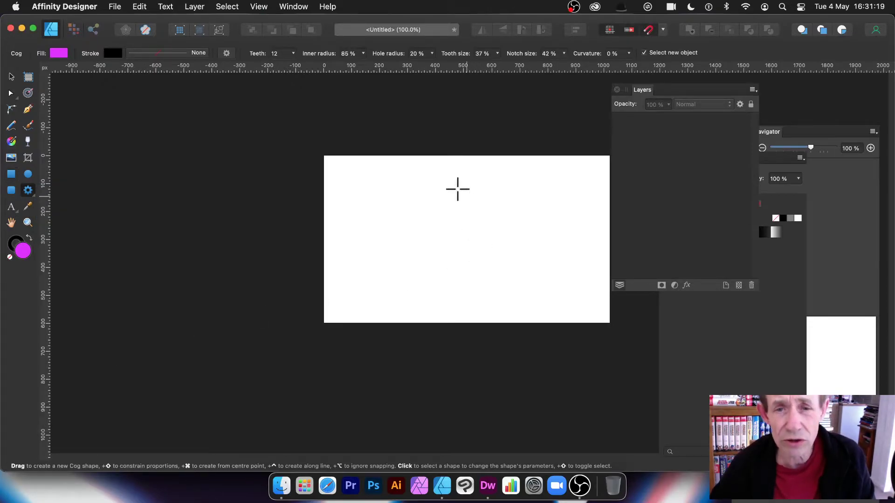
drag(396, 140, 626, 381)
click(12, 77)
drag(489, 209, 407, 175)
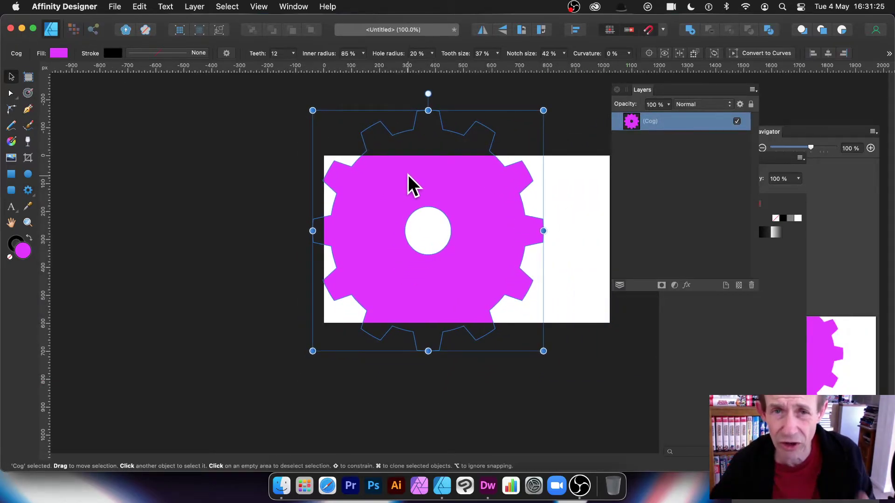
Lower the cog's upper edge slightly and reshape its teeth to a 58% inner radius and 50% tooth size.
drag(428, 110, 428, 114)
click(28, 190)
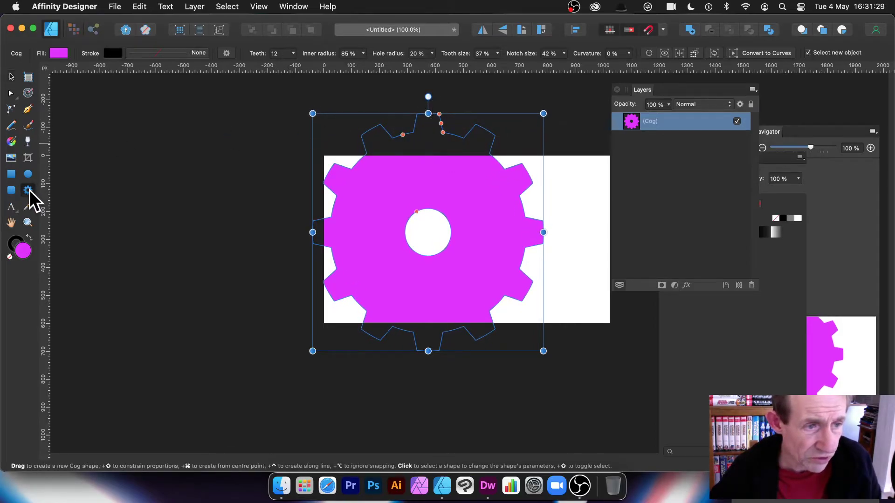
drag(403, 135, 443, 114)
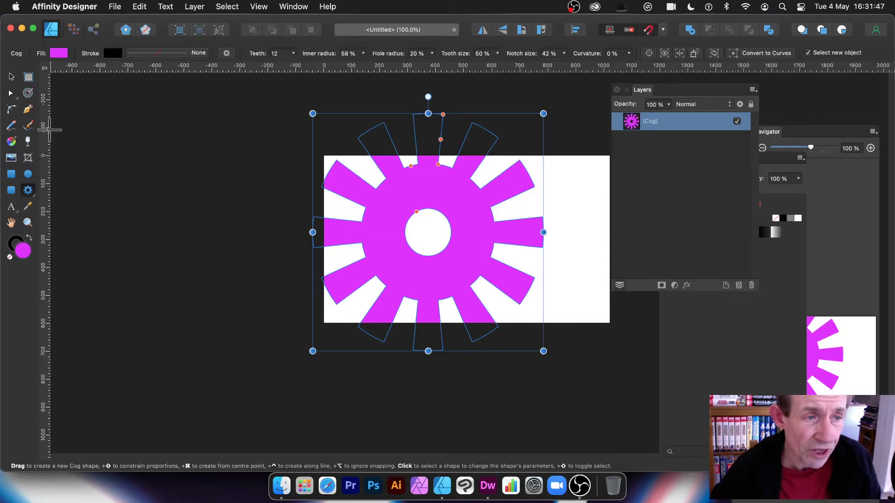
Give the cog an elliptical gradient fill with the Fill Tool and switch the gradient type to Radial.
click(12, 143)
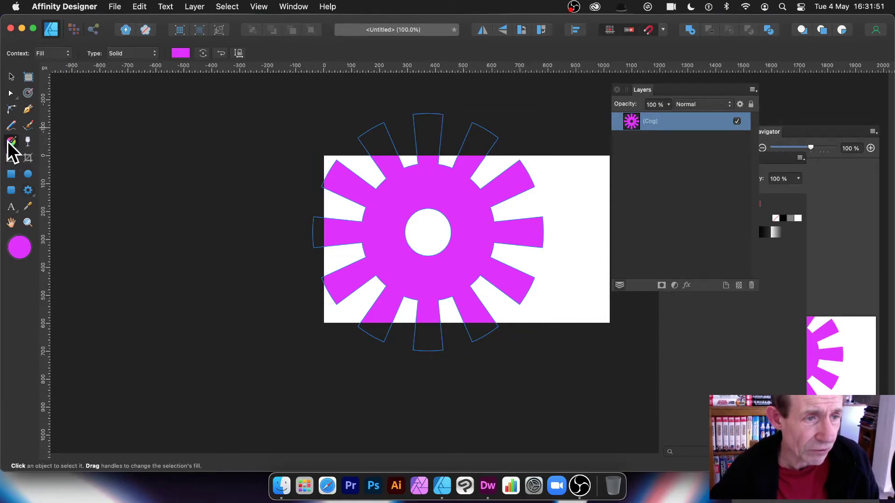
click(112, 52)
click(122, 77)
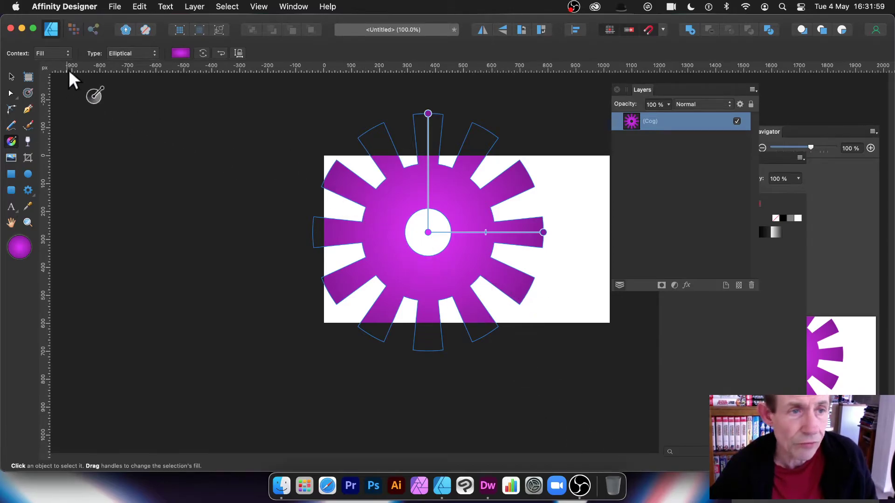
click(136, 52)
click(134, 66)
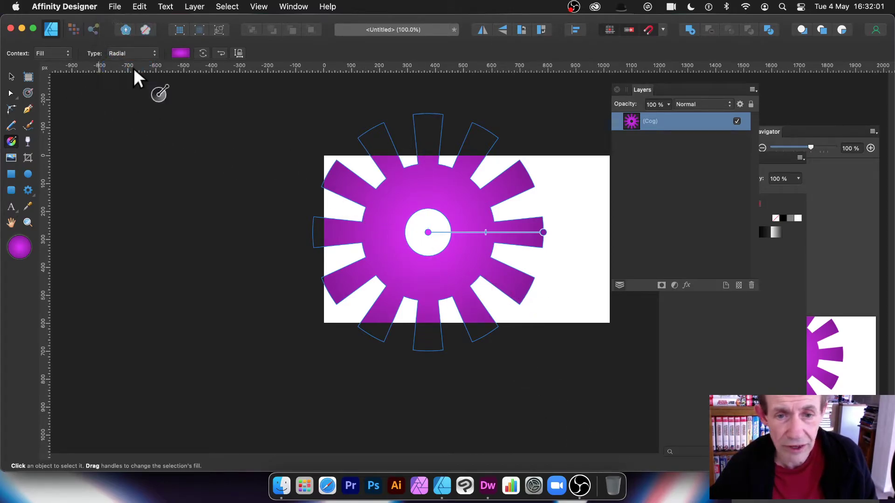
Return the cog's gradient type to Elliptical and move the gradient's centre to the upper right of the cog body.
click(122, 54)
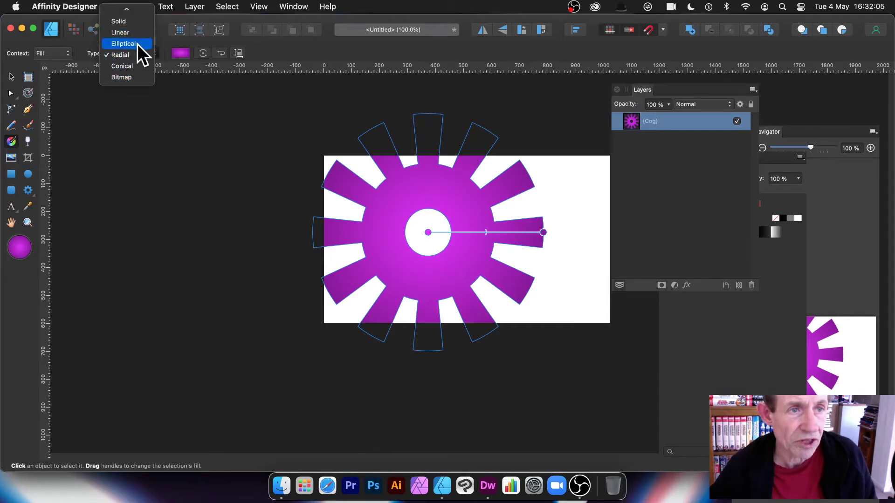
click(139, 43)
drag(415, 237, 497, 209)
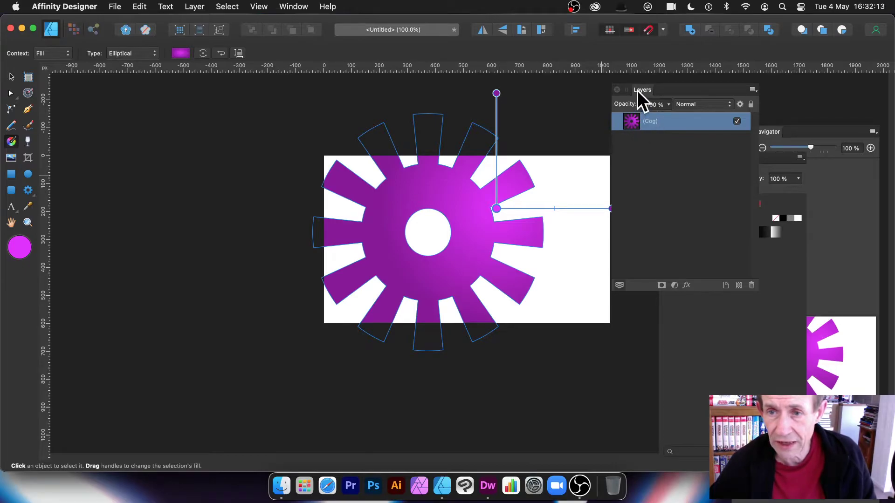
Copy the cog, paste it inside itself twice, and move one copy to the lower left and the other to the upper right.
drag(637, 90, 616, 96)
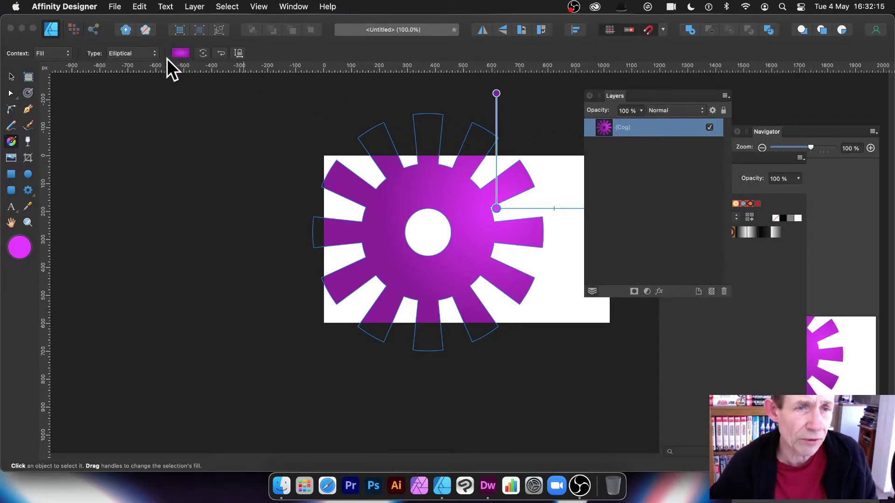
click(11, 76)
click(314, 188)
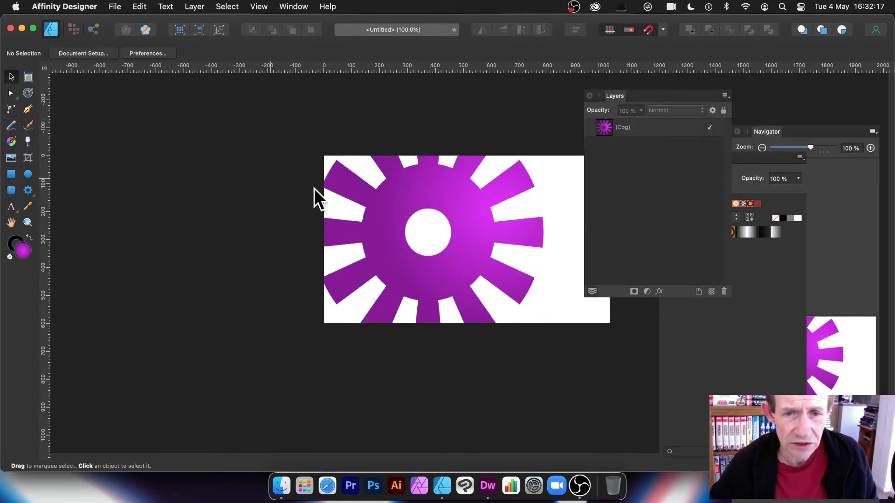
click(417, 207)
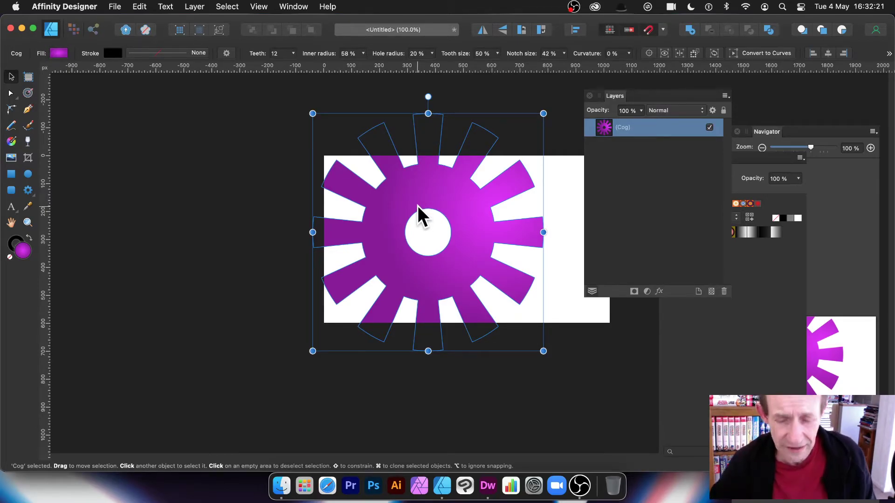
click(139, 7)
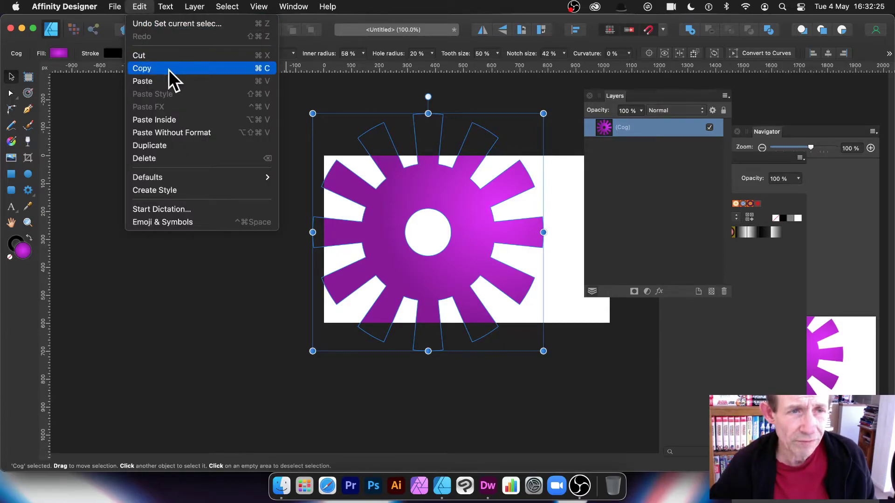
click(169, 70)
click(143, 4)
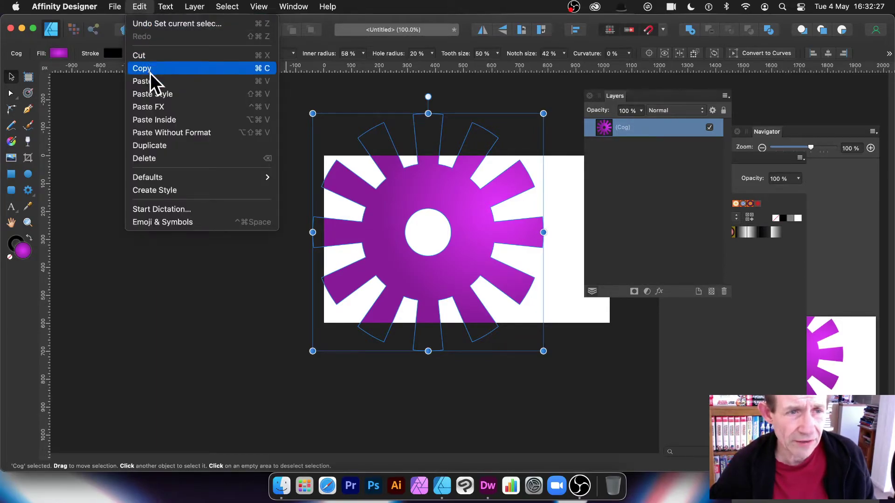
click(155, 120)
drag(395, 192, 335, 235)
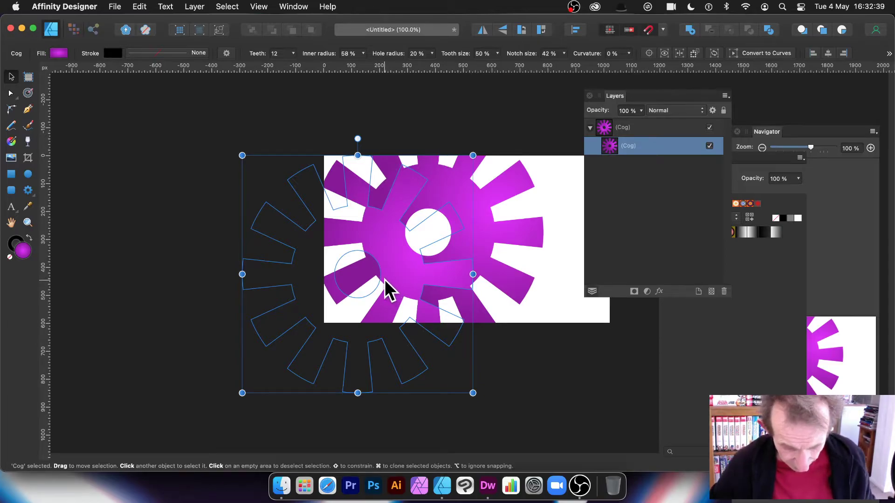
drag(393, 231, 525, 139)
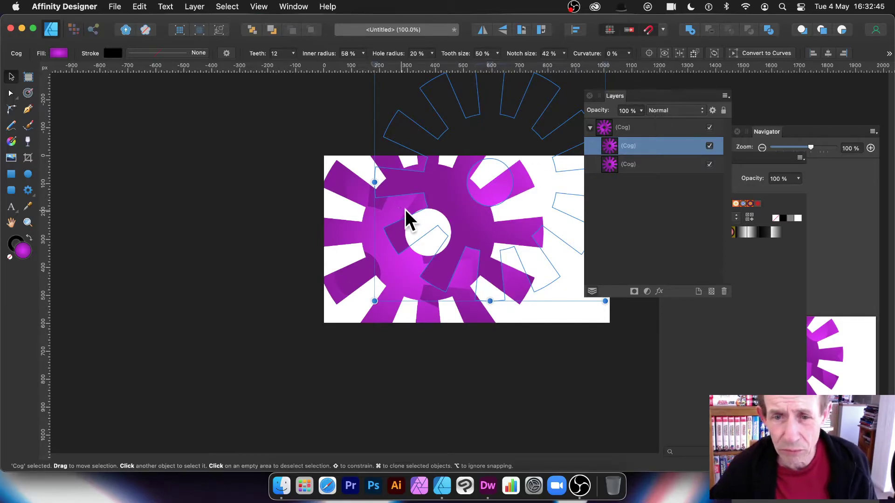
Apply the recent orange, yellow and purple gradient swatch to the top nested cog and move its gradient centre above the outer cog's hole.
click(11, 142)
drag(560, 159, 435, 232)
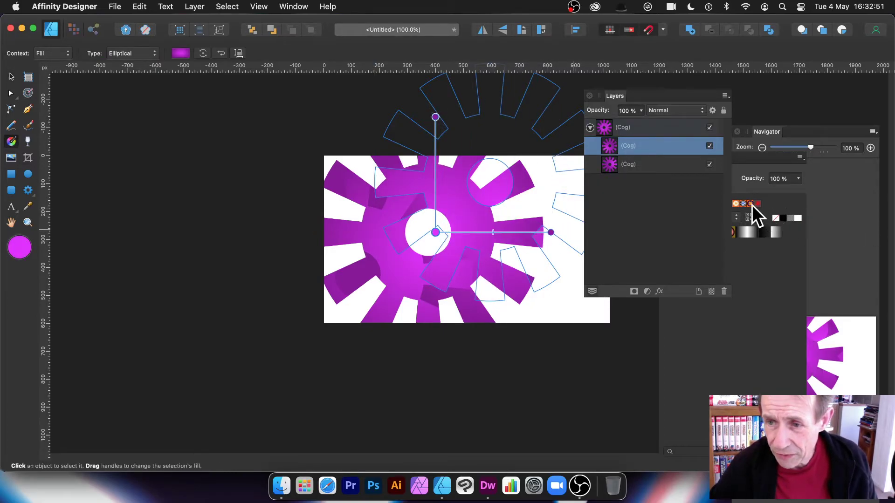
click(751, 204)
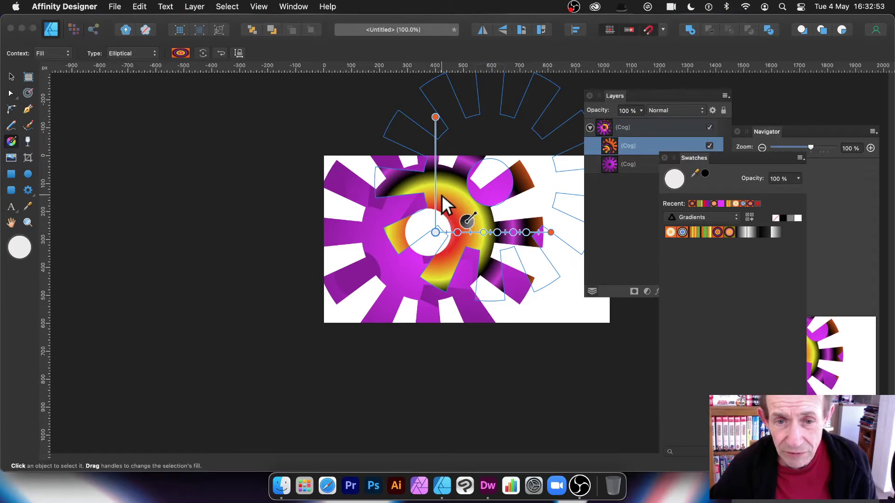
drag(436, 232, 456, 182)
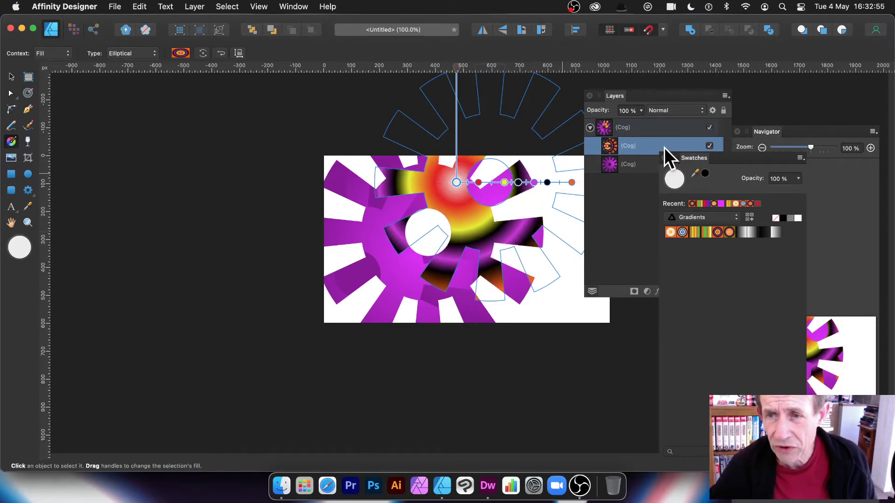
Set the top nested cog's blend mode to Difference and turn its gradient so one end lies on the page's lower edge.
click(672, 111)
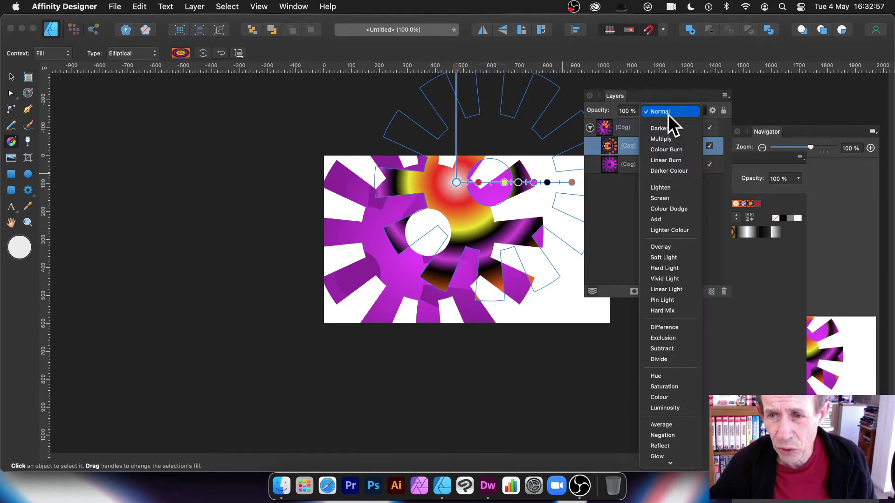
click(665, 326)
drag(456, 206, 489, 323)
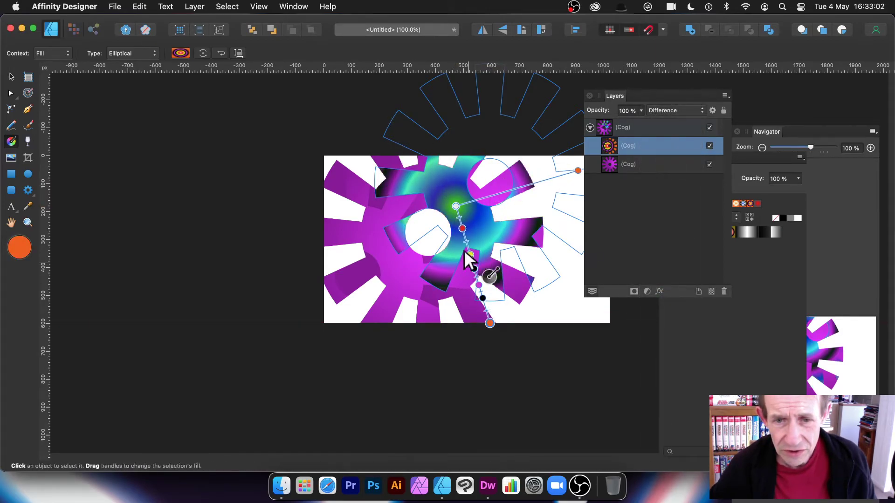
Reposition the Difference-blended nested cog and scatter six more copies of it inside the outer cog.
click(11, 76)
drag(466, 236, 451, 258)
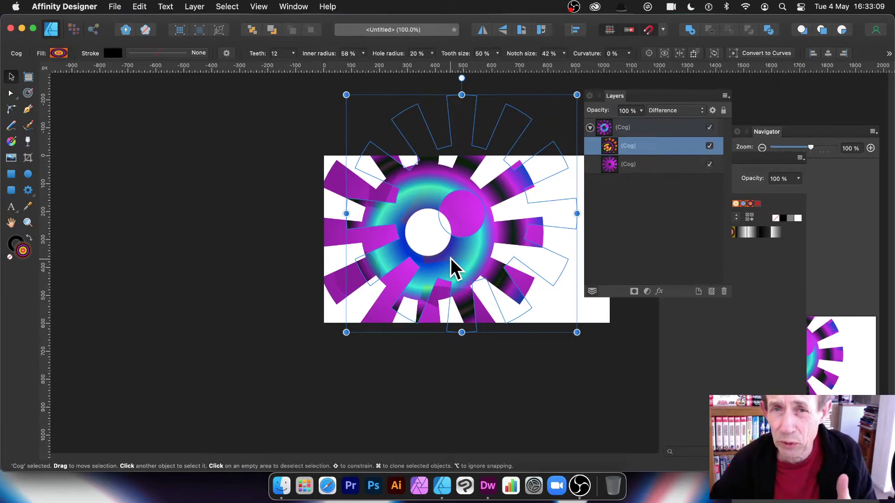
drag(409, 197, 350, 183)
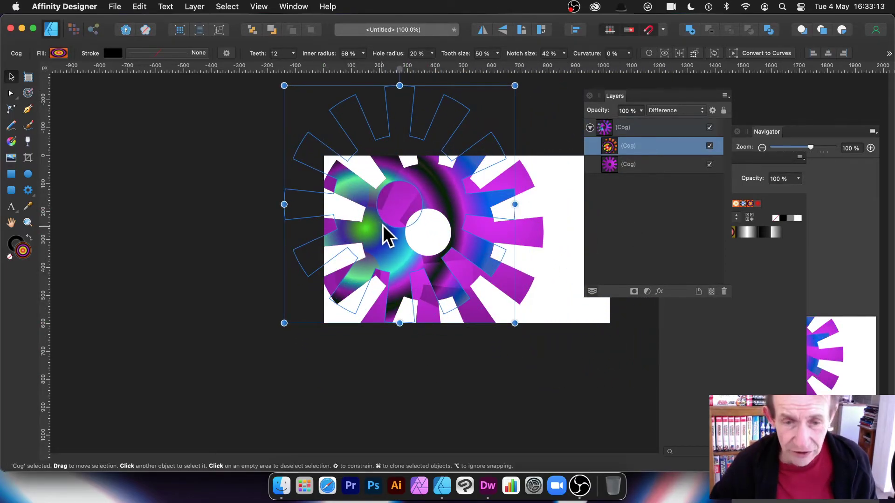
drag(377, 234, 495, 339)
drag(494, 275, 527, 147)
click(228, 161)
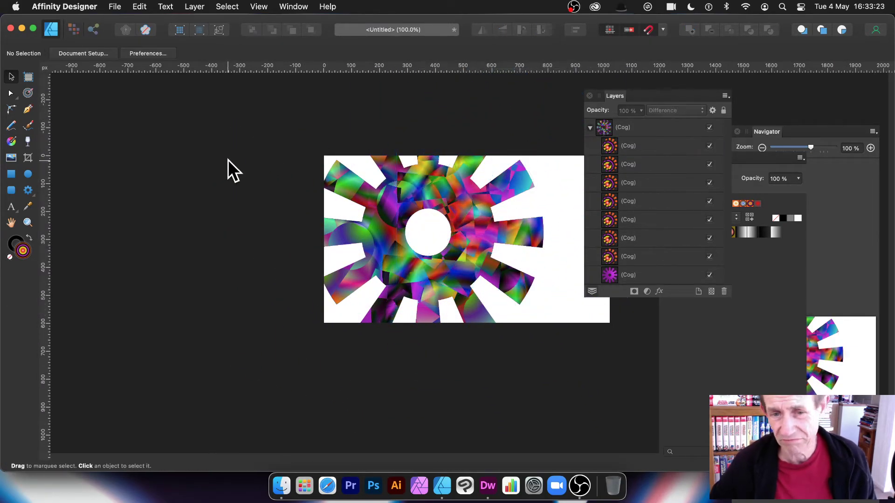
Shift the elliptical gradient of the topmost nested cog slightly to the right and deselect everything.
click(408, 191)
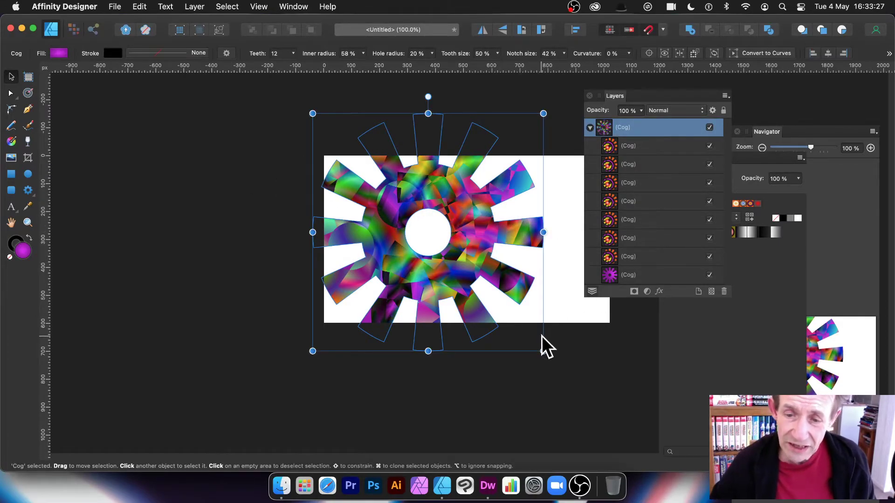
click(627, 148)
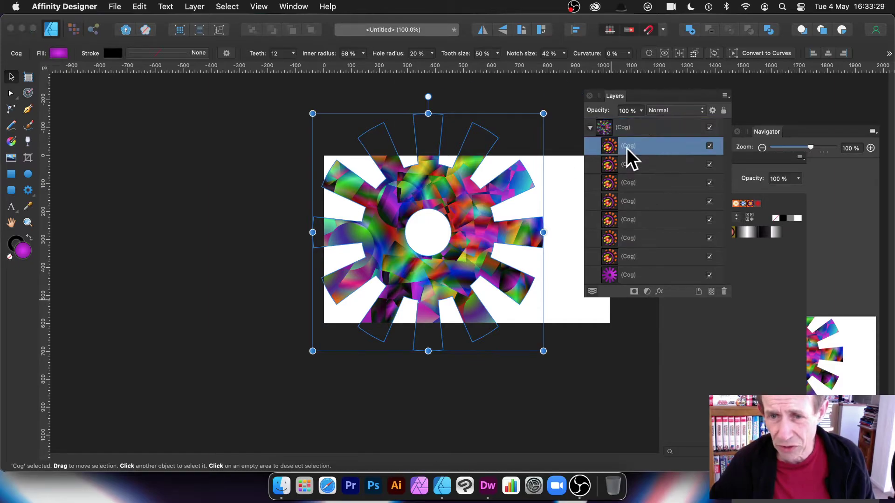
click(11, 142)
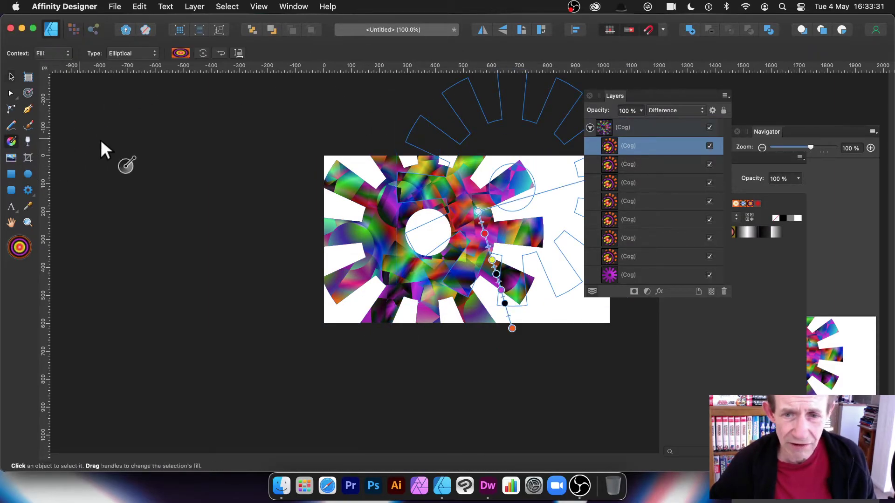
mouse_move(480, 212)
mouse_down()
mouse_move(453, 200)
mouse_move(445, 214)
mouse_move(568, 304)
mouse_move(491, 244)
mouse_move(438, 152)
mouse_move(520, 291)
mouse_move(529, 212)
mouse_move(517, 202)
mouse_move(486, 214)
mouse_up()
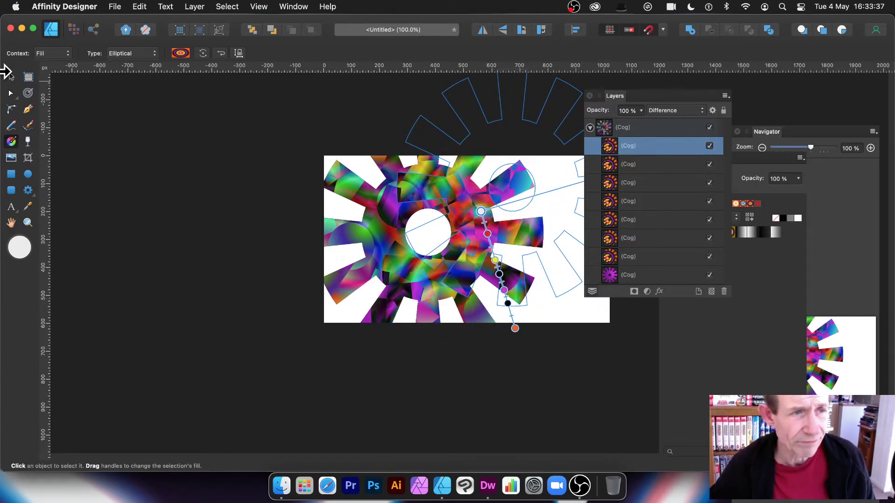
click(11, 77)
drag(258, 119, 492, 288)
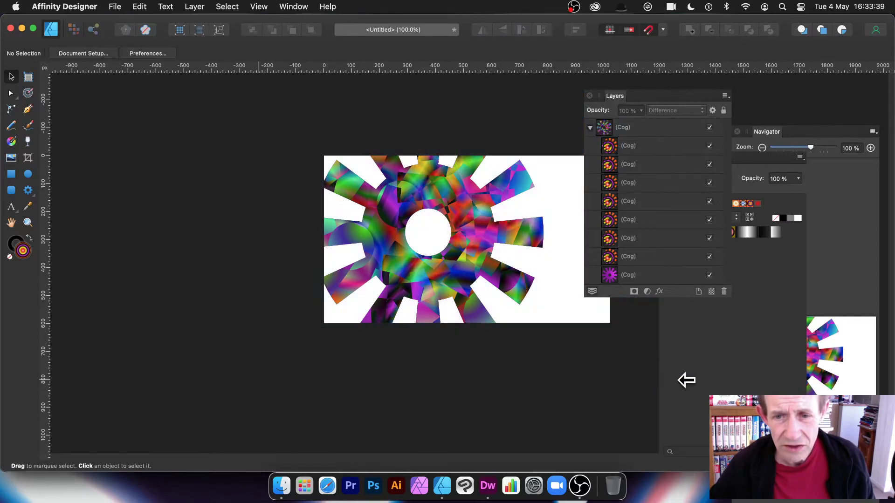
Delete the outer cog together with all its nested copies.
click(643, 127)
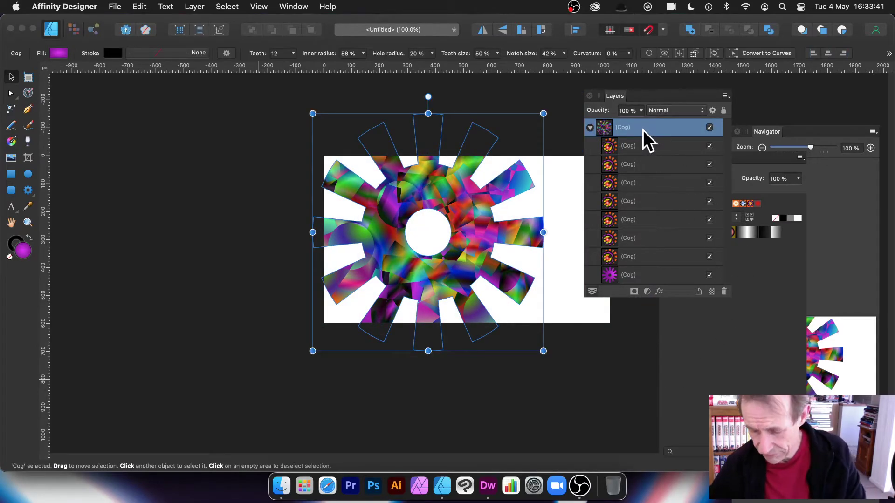
key(Delete)
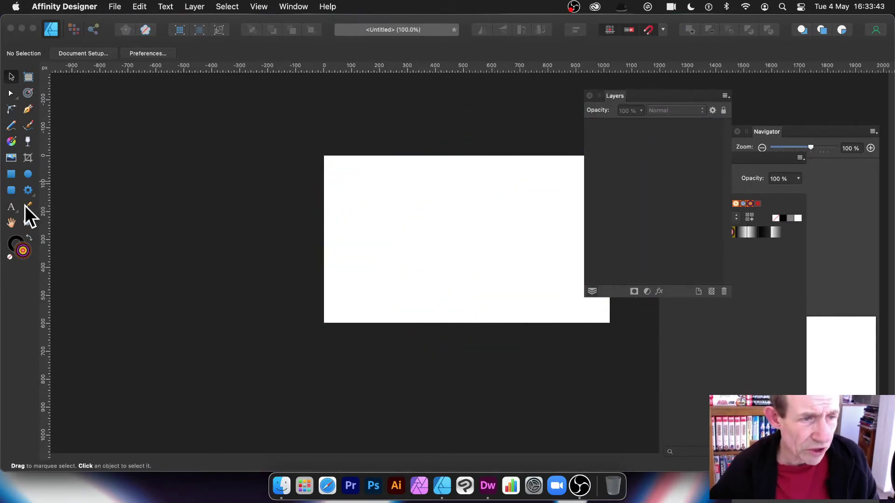
Draw a rectangle extending past all edges of the page and try several recently used gradients as its fill.
click(10, 175)
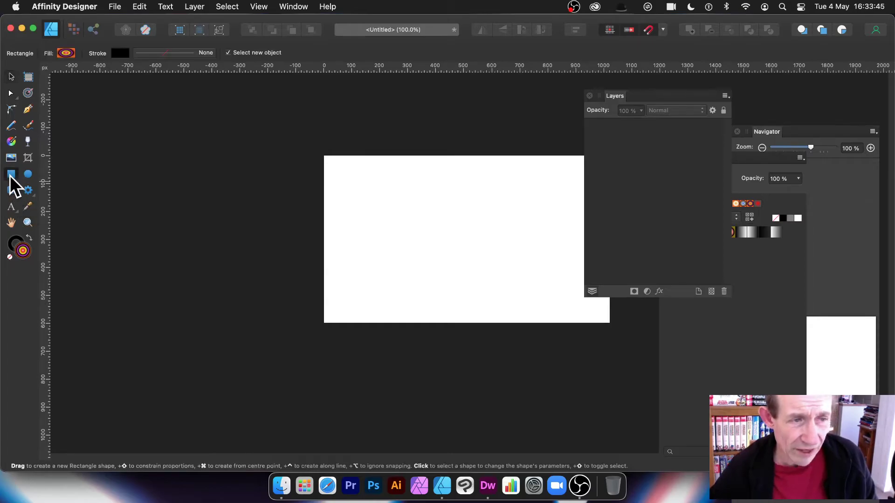
drag(316, 135, 618, 397)
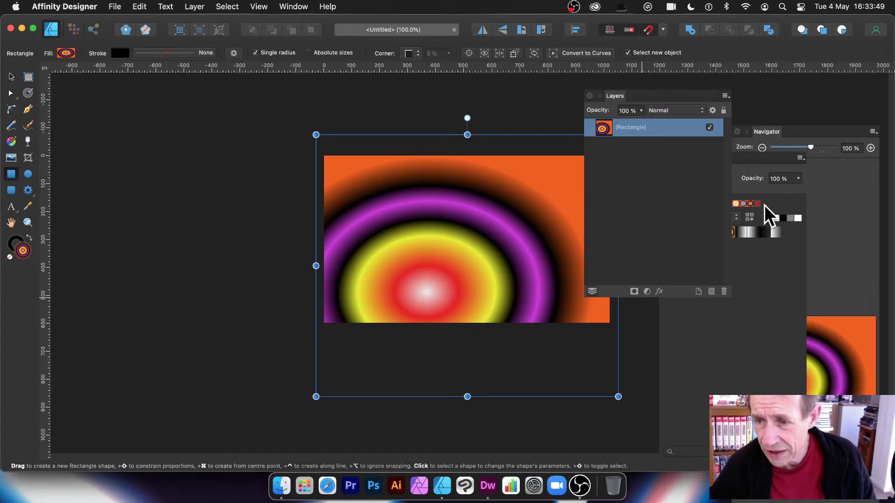
click(759, 205)
click(741, 205)
click(726, 205)
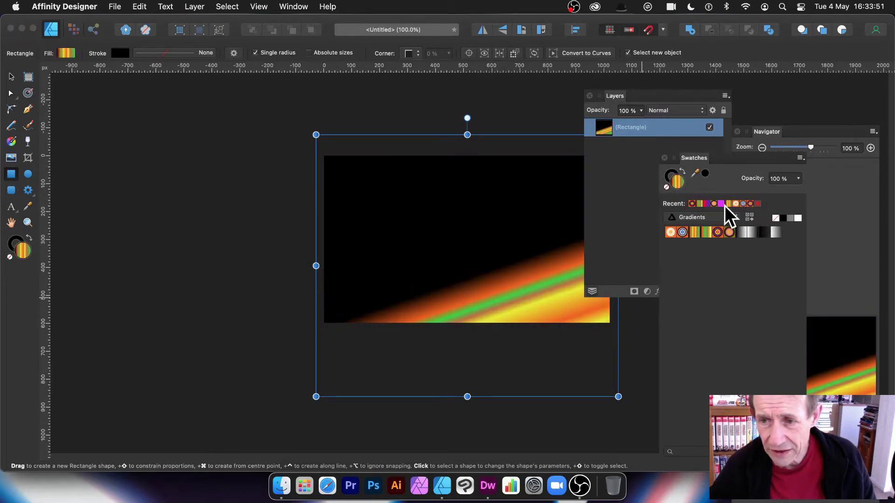
click(730, 205)
click(741, 203)
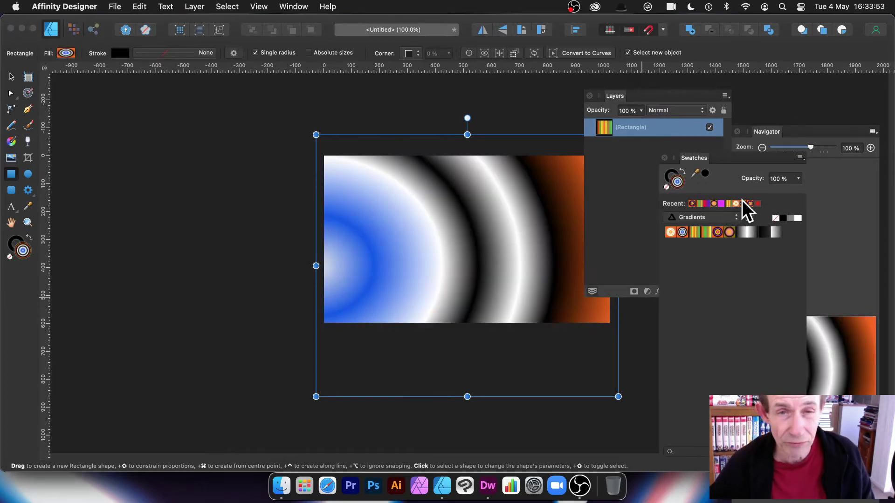
Try several saved gradients on the rectangle, finish with the blue, white, black and orange elliptical one, and deselect it.
click(694, 232)
click(706, 232)
click(730, 232)
click(748, 233)
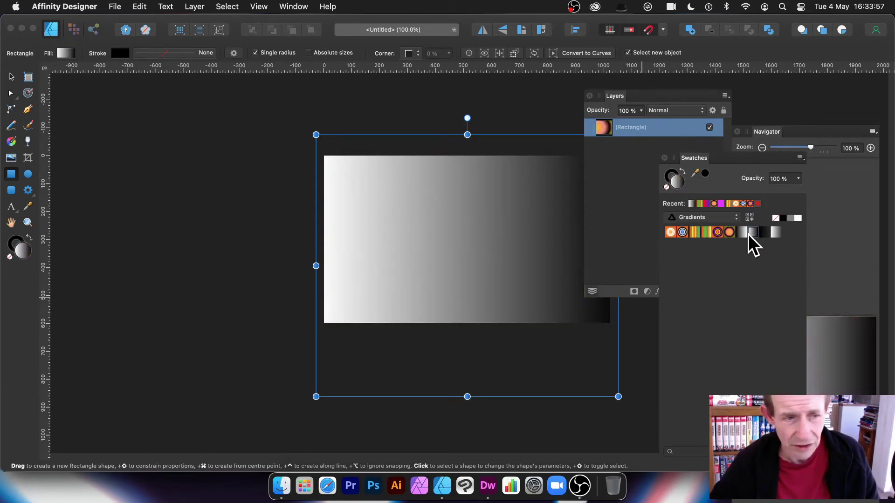
click(718, 232)
click(683, 233)
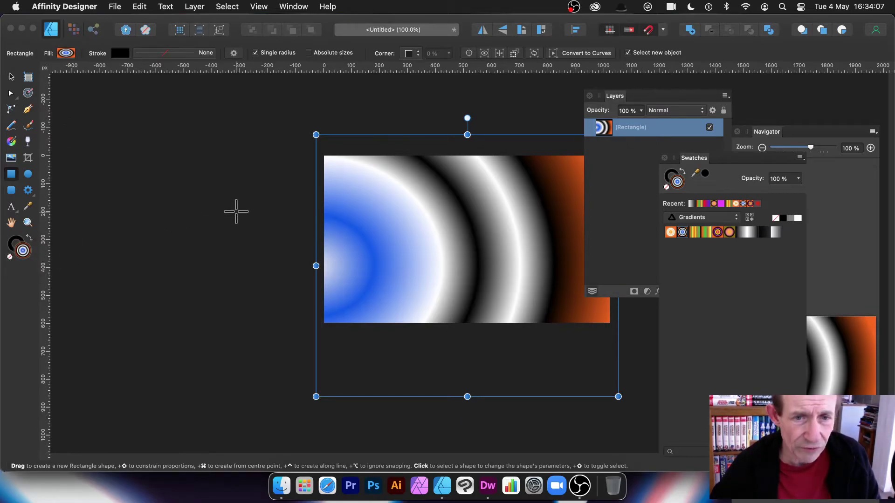
click(11, 76)
click(206, 149)
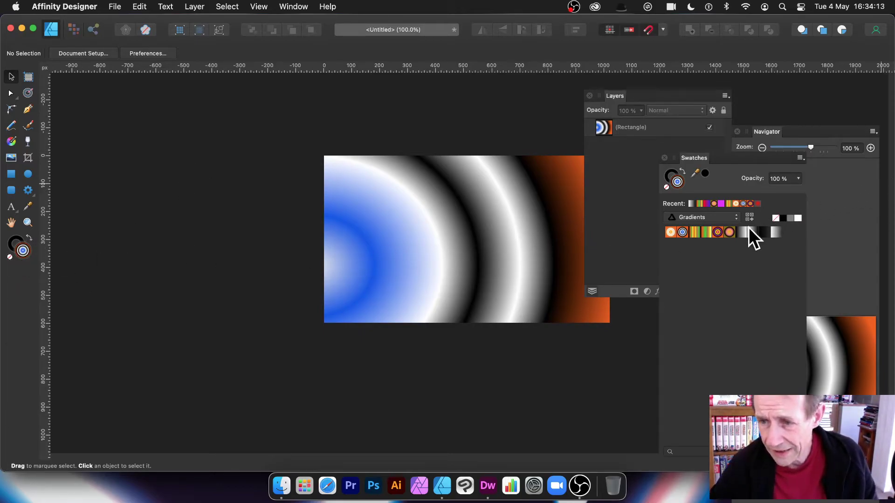
Move the rectangle slightly up and left, and save its current fill as a swatch in the Gradients palette.
click(401, 258)
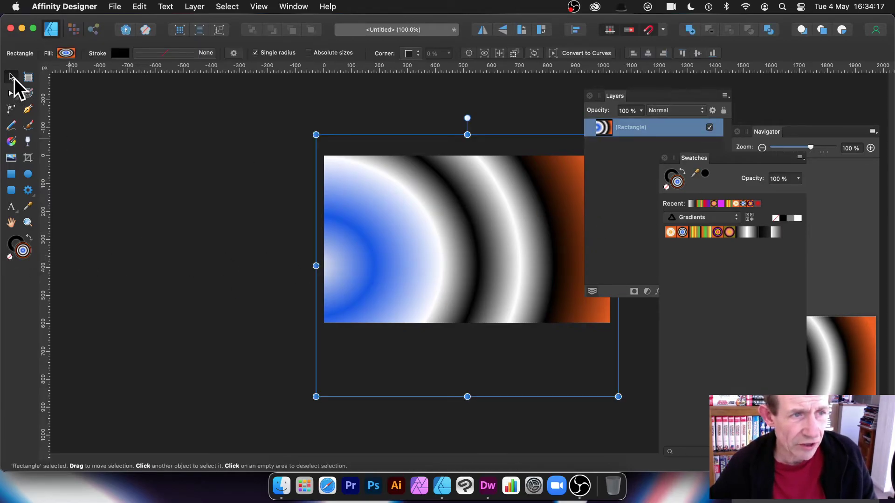
drag(437, 210, 413, 193)
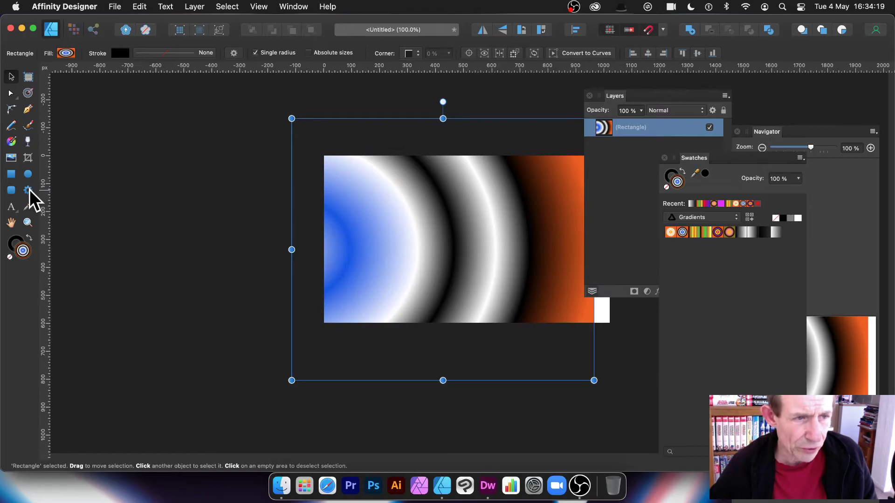
click(28, 190)
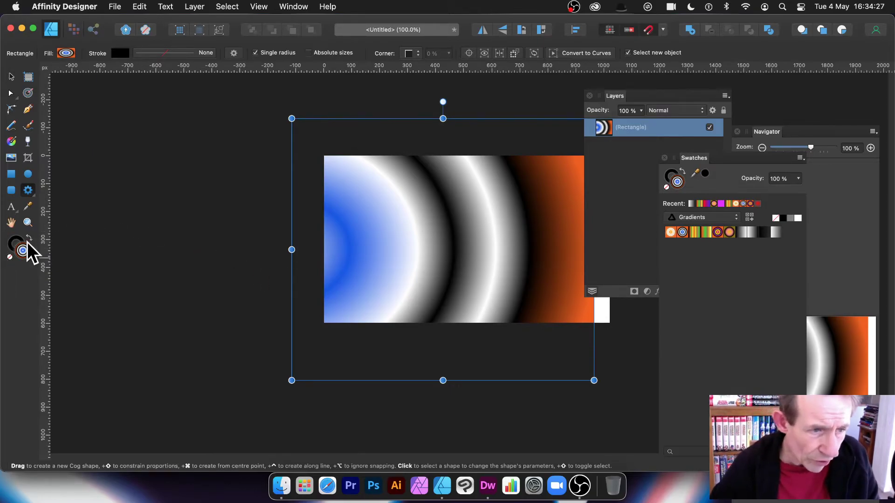
click(750, 218)
click(750, 219)
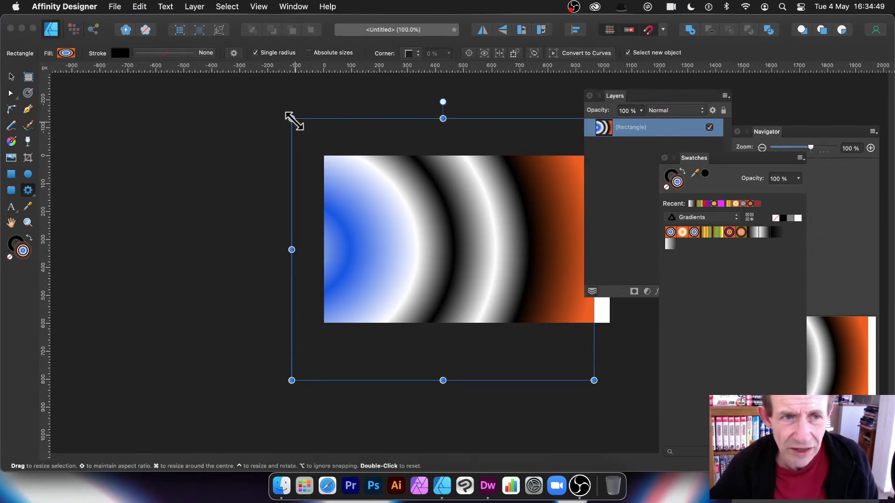
Recolour the blue stop at 19% of the rectangle's elliptical gradient to green with hue 120.
click(67, 55)
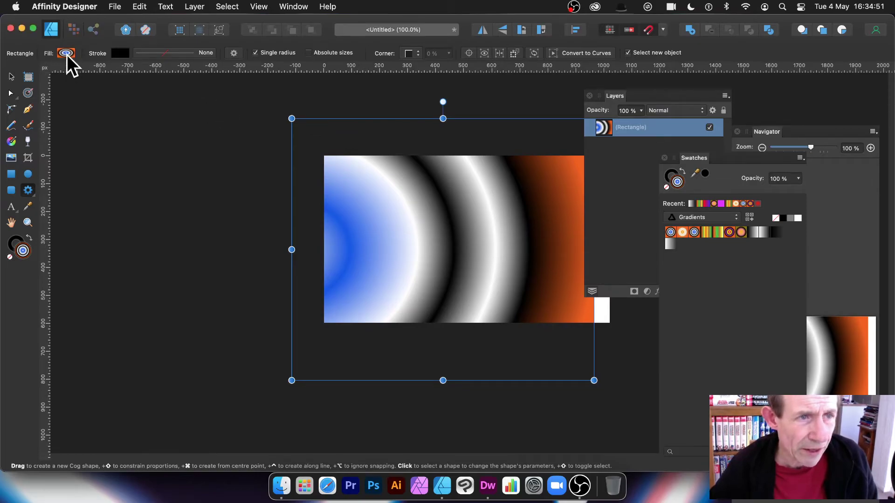
click(13, 140)
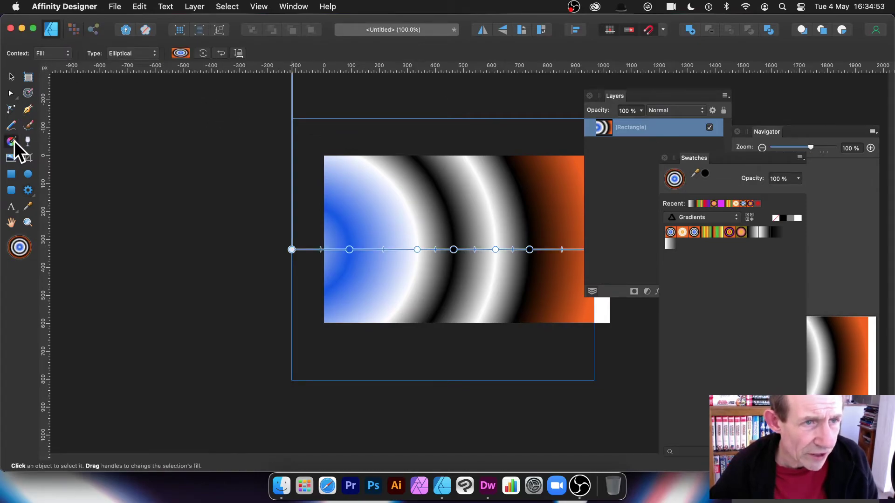
click(182, 53)
click(202, 99)
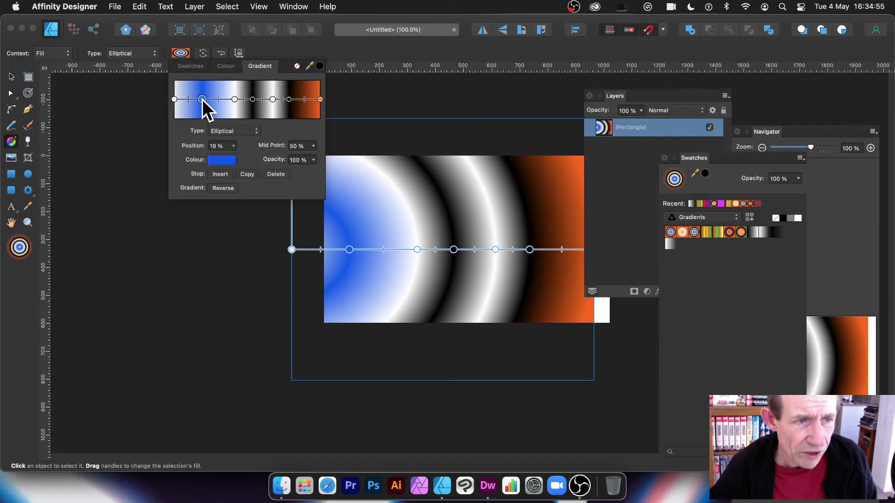
click(228, 161)
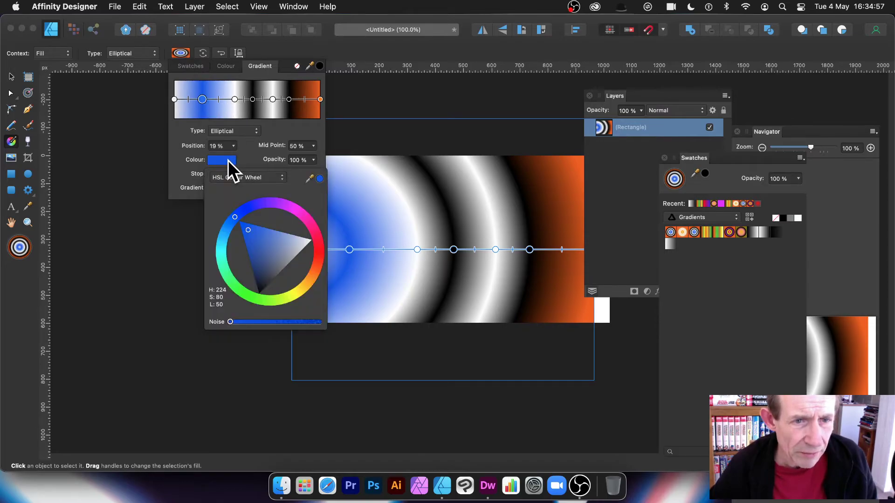
click(246, 293)
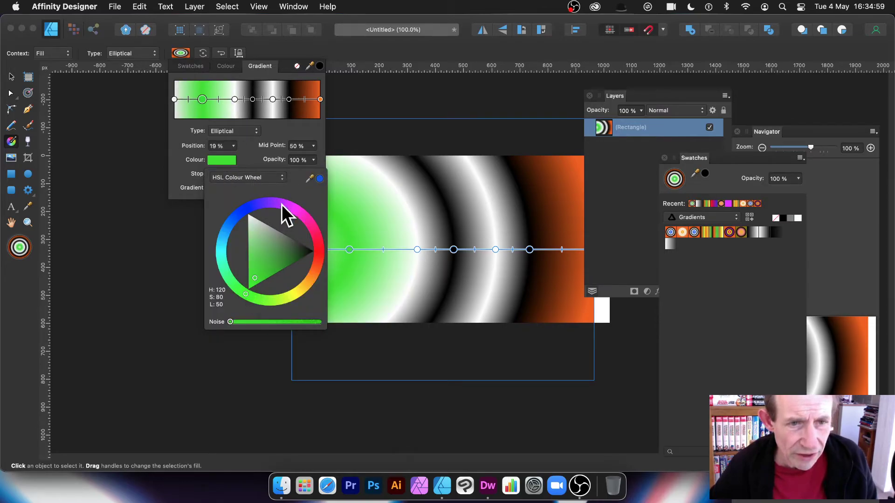
Recolour the white stop at 42% to black and save the edited gradient to the Gradients palette.
click(234, 99)
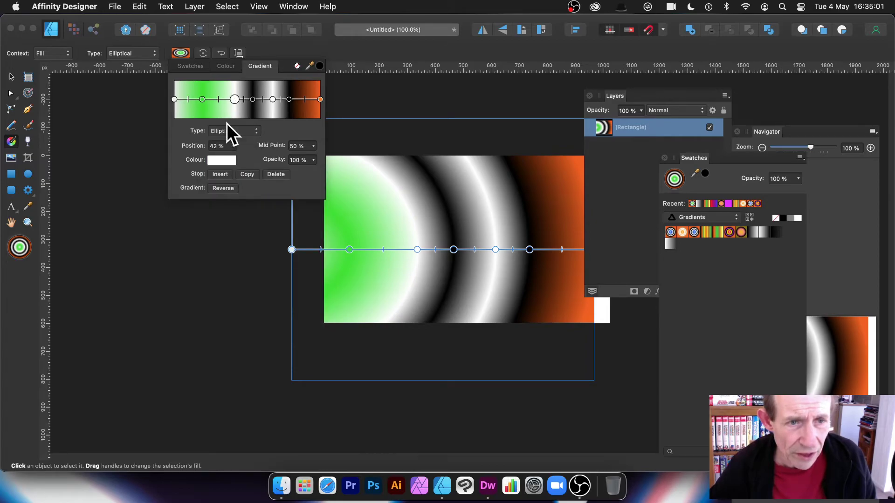
click(221, 161)
drag(298, 236, 310, 192)
click(12, 76)
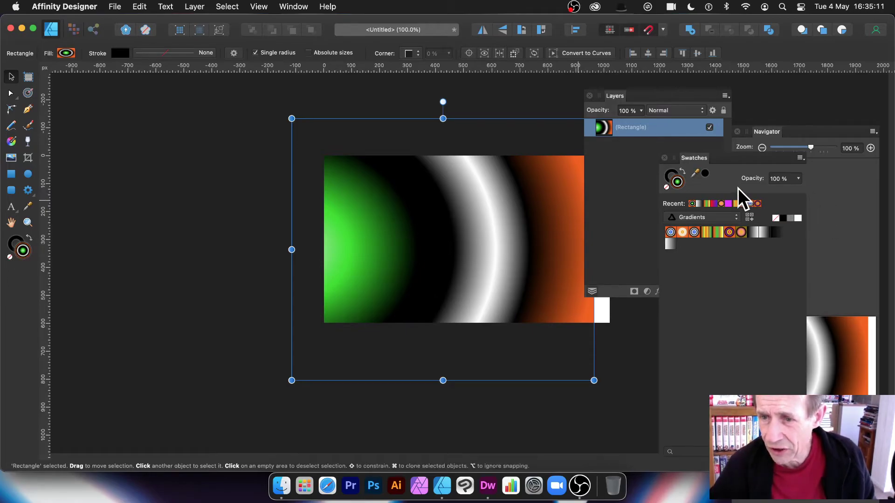
click(749, 218)
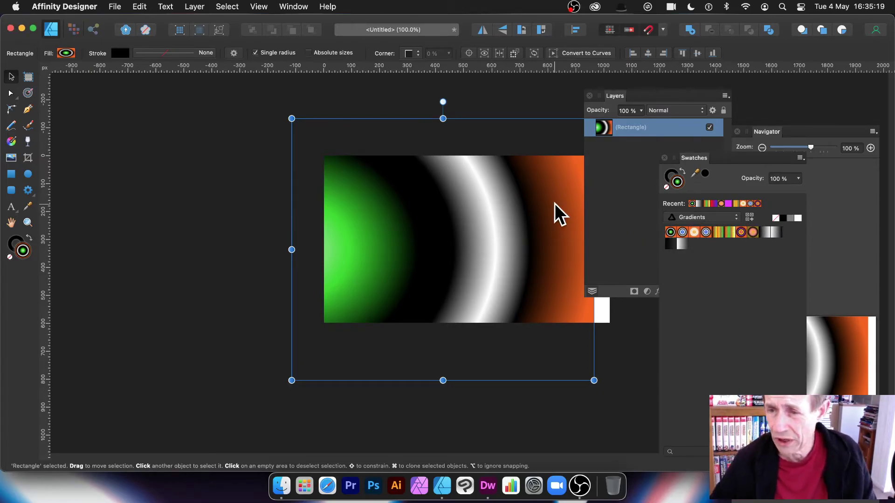
Compare several saved gradients on the rectangle, ending with the blue, white, black and orange elliptical one.
click(773, 230)
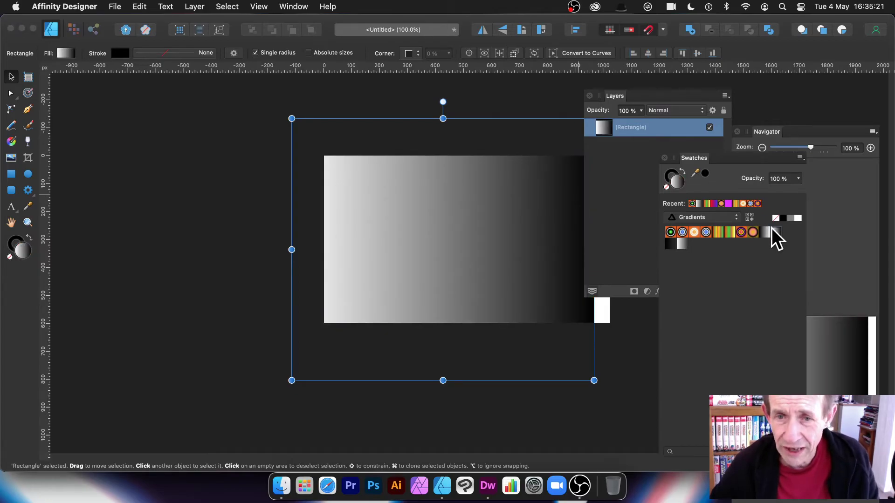
click(671, 234)
click(683, 232)
click(694, 232)
click(682, 232)
click(686, 231)
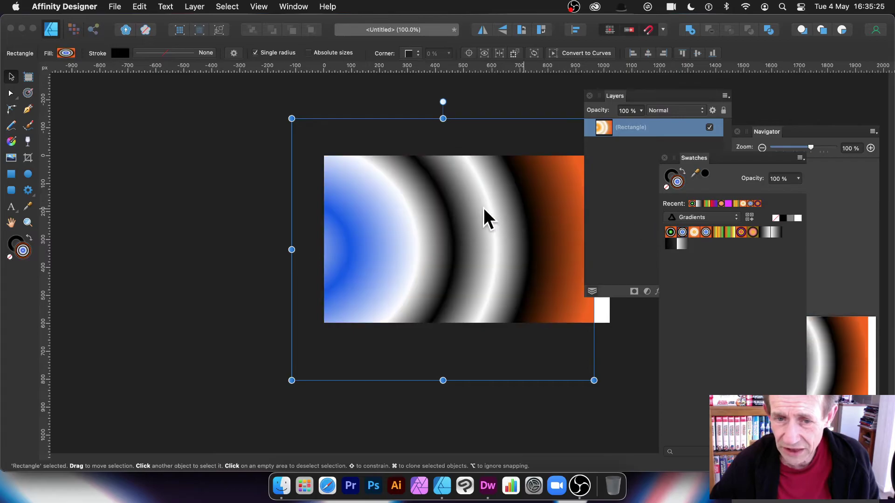
Reselect the rectangle and widen it from its lower-right corner until it covers the page's right edge.
click(253, 206)
click(391, 236)
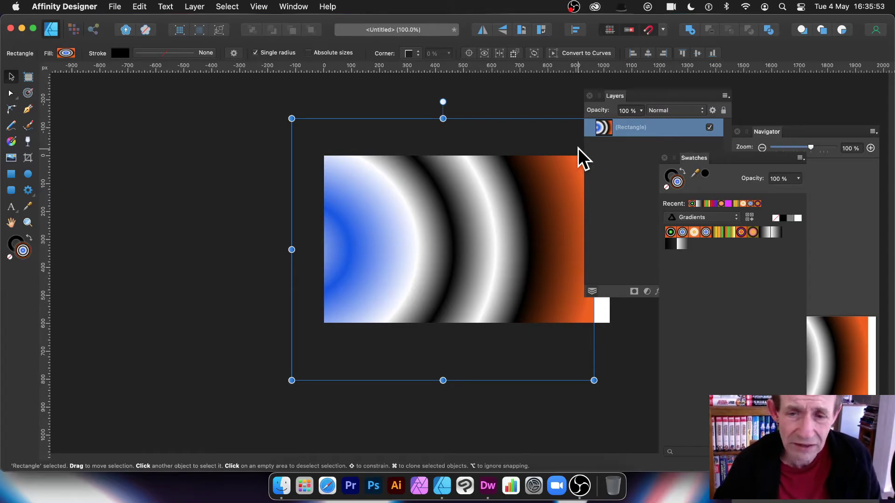
drag(594, 381, 627, 383)
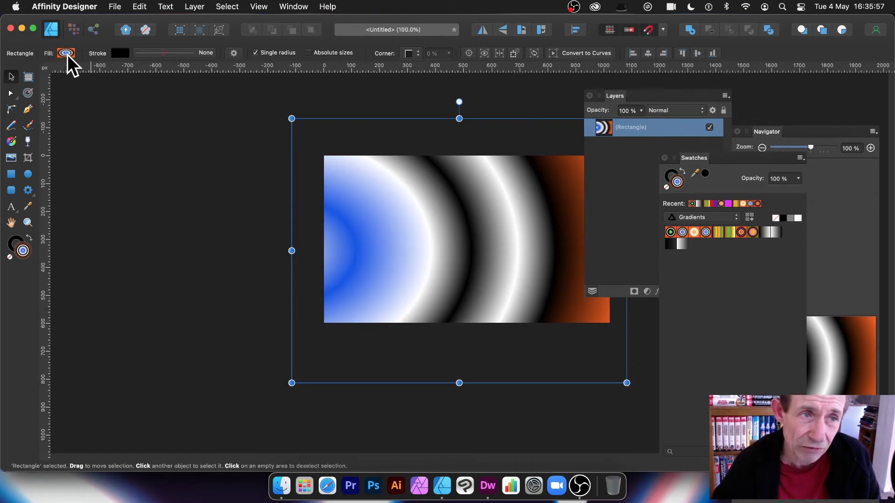
Examine the stop settings of the rectangle's elliptical gradient with the Fill Tool.
click(14, 141)
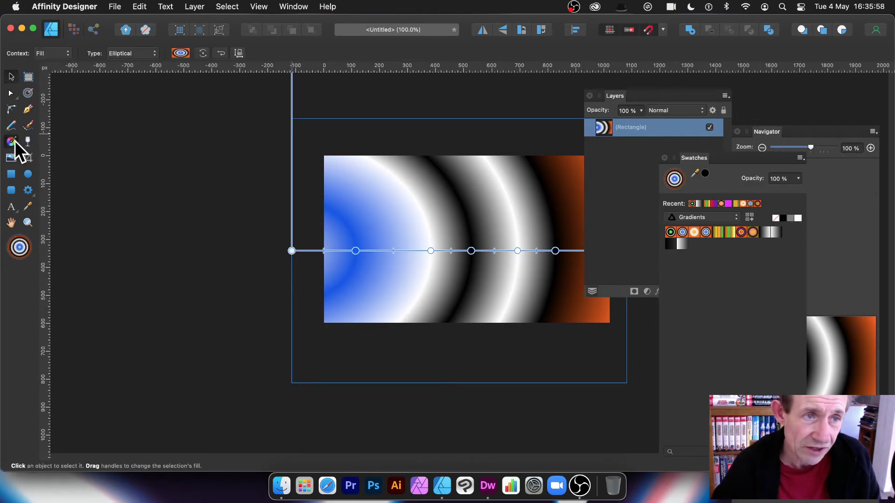
click(180, 53)
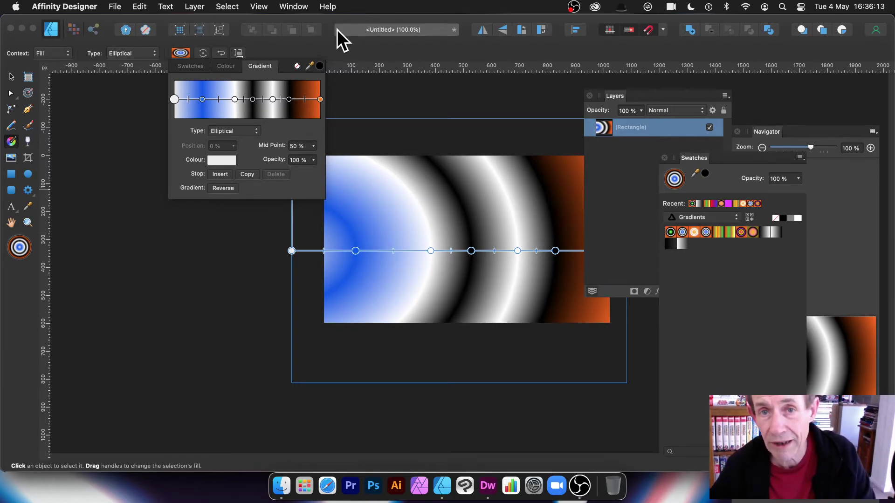
click(351, 51)
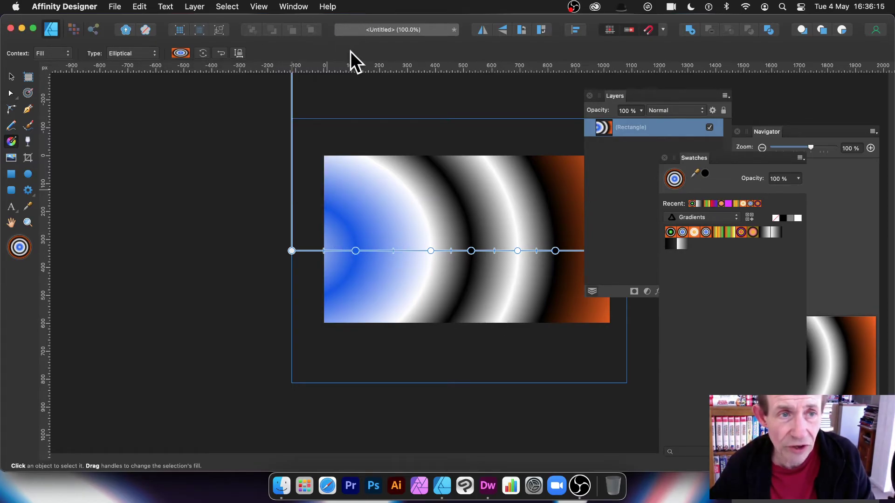
Add a Black & White adjustment to the rectangle, setting Red to 126% and lowering Blue well below 100%.
click(200, 5)
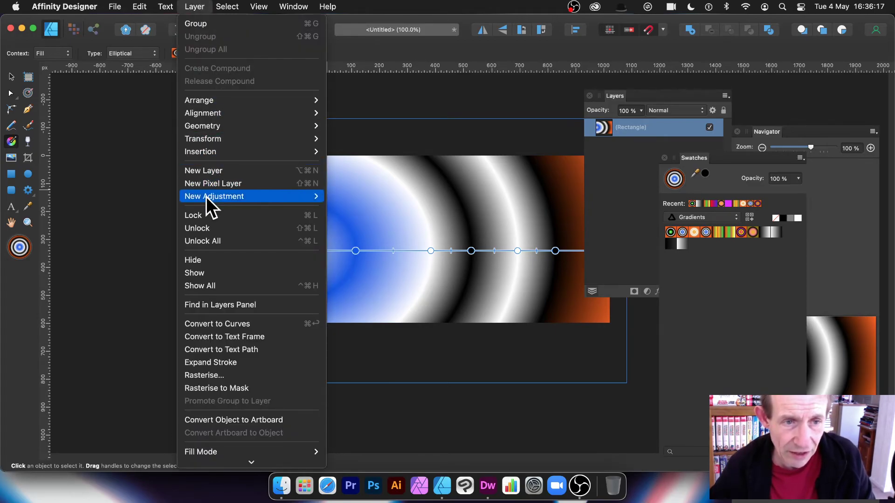
mouse_move(206, 197)
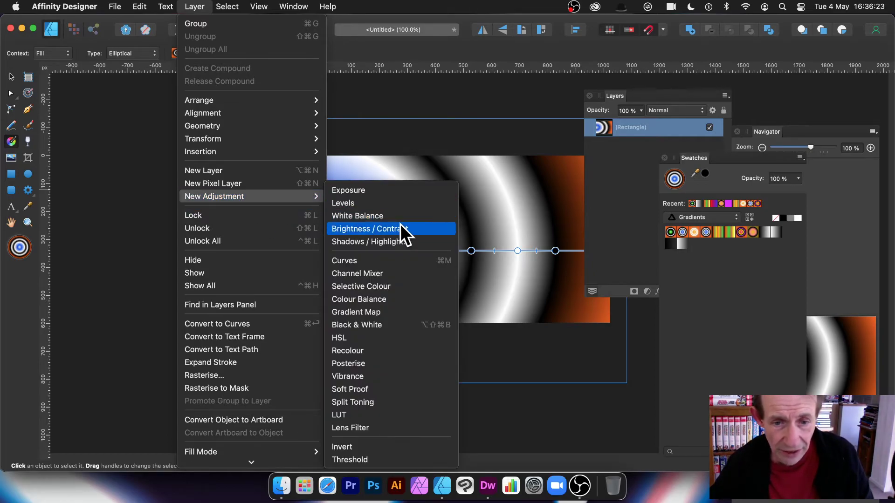
click(390, 320)
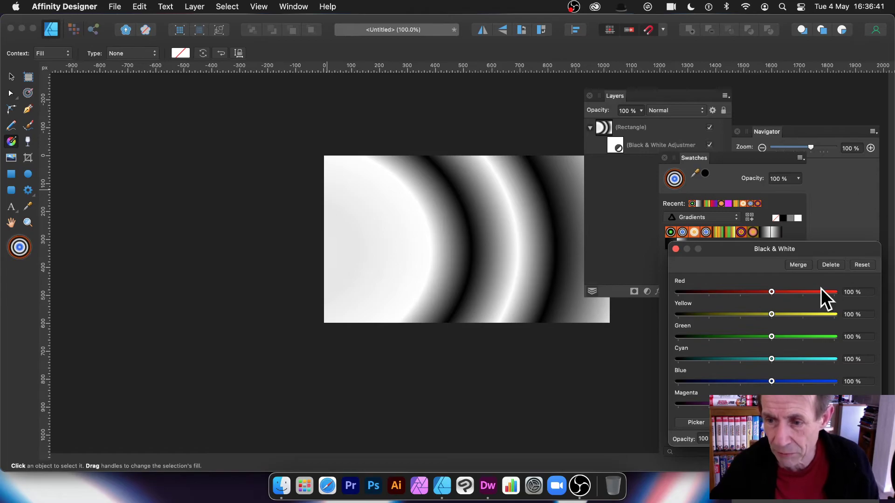
mouse_move(770, 293)
mouse_down()
mouse_move(738, 291)
mouse_move(814, 292)
mouse_move(779, 292)
mouse_up()
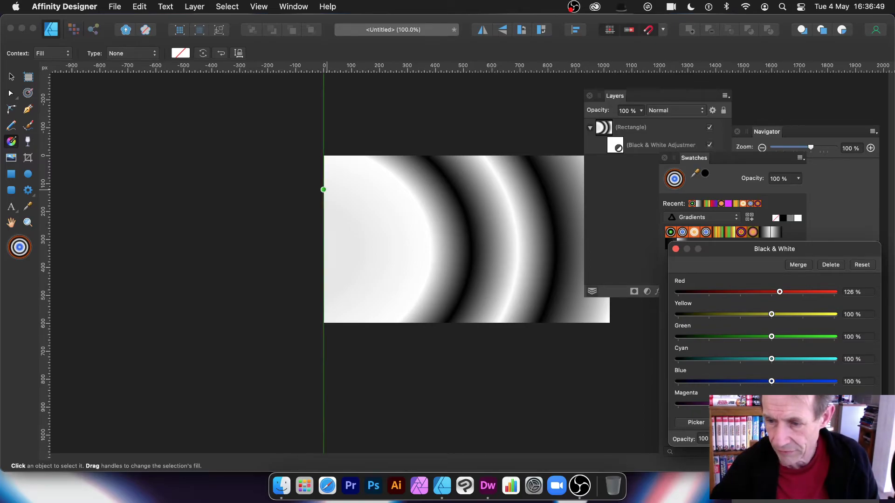
drag(772, 381, 723, 380)
click(676, 248)
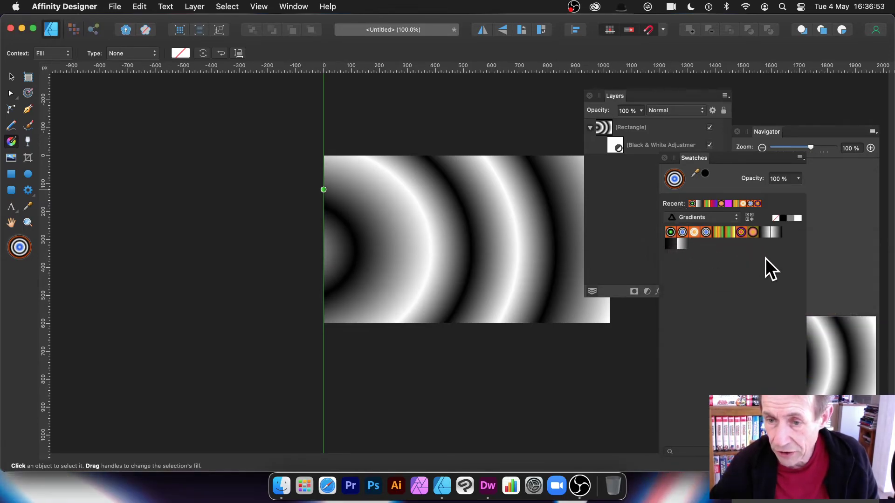
Mask the Black & White adjustment with a diagonal white-to-grey linear gradient, extending its white end to just beyond the page's upper-right corner.
click(639, 144)
click(640, 144)
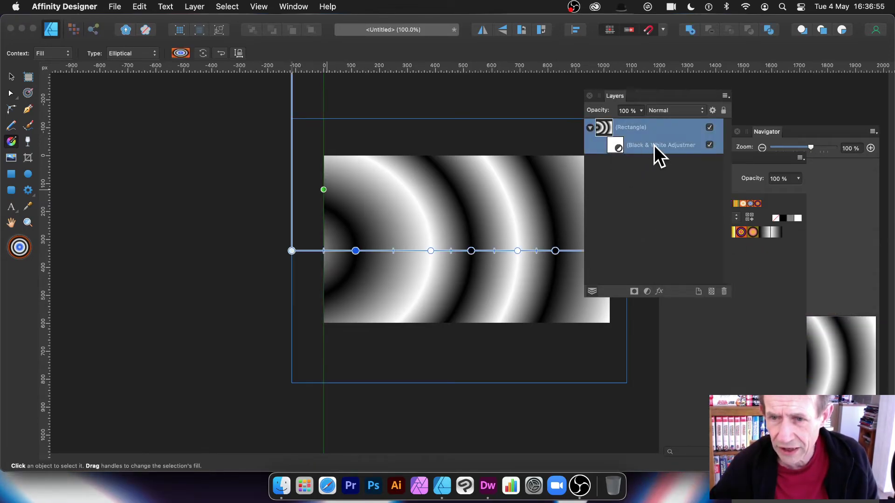
click(614, 144)
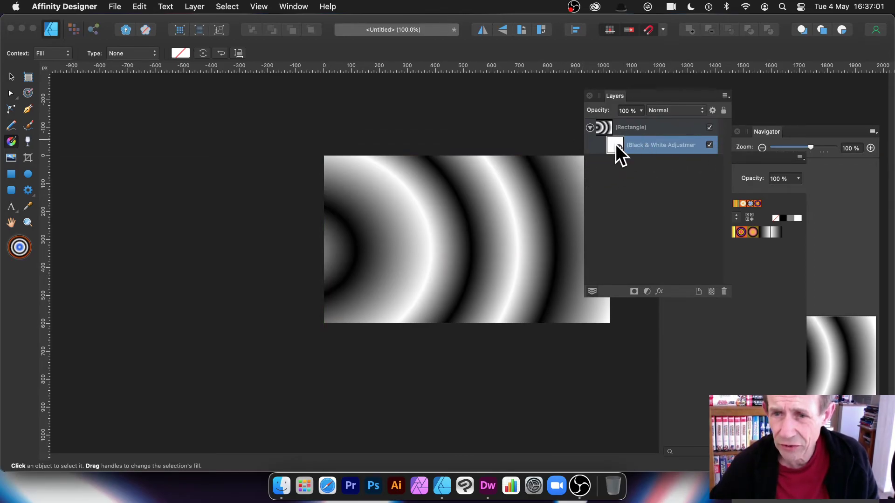
click(10, 141)
drag(525, 175, 410, 272)
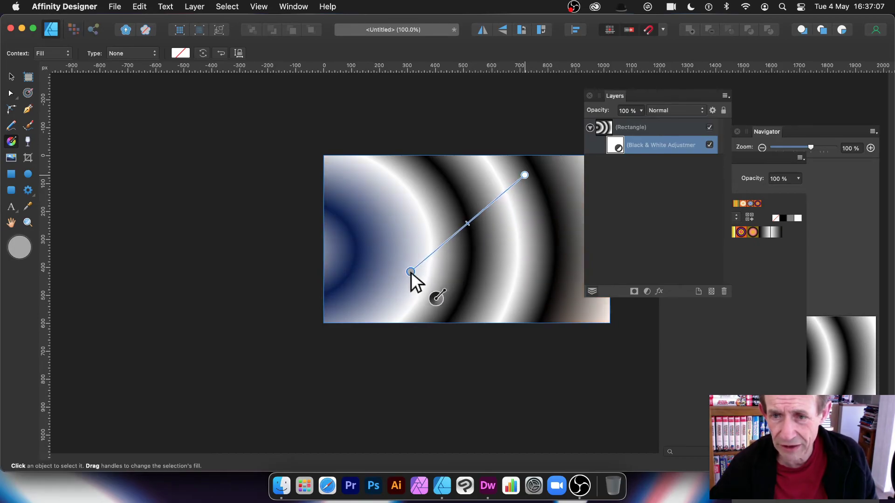
drag(524, 174, 621, 153)
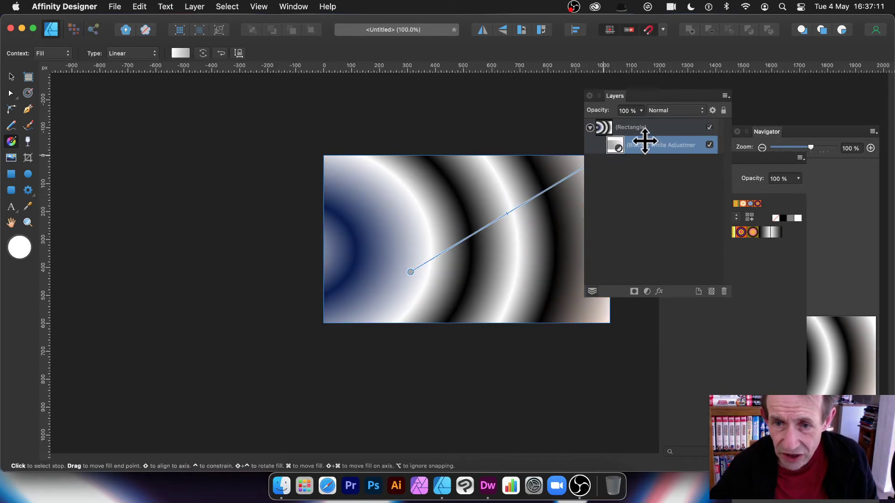
Move the mask gradient's grey end to just below the page's lower edge, and hide the Black & White adjustment.
drag(414, 274, 523, 331)
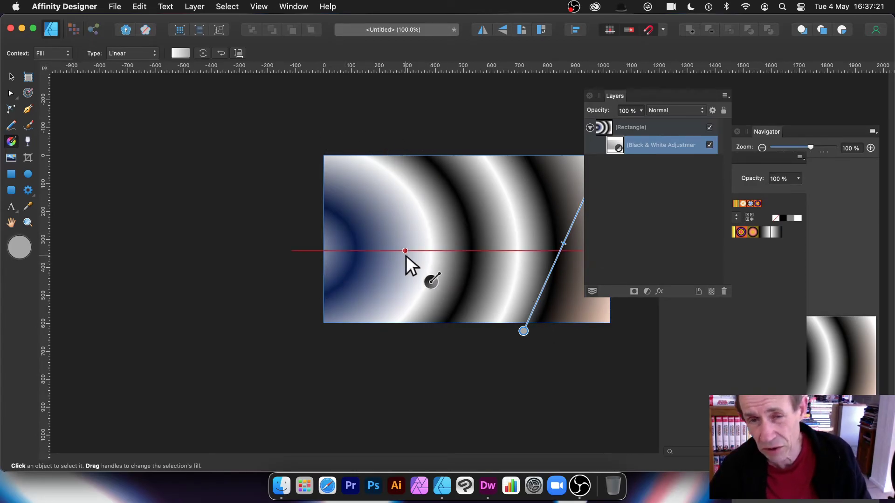
click(710, 145)
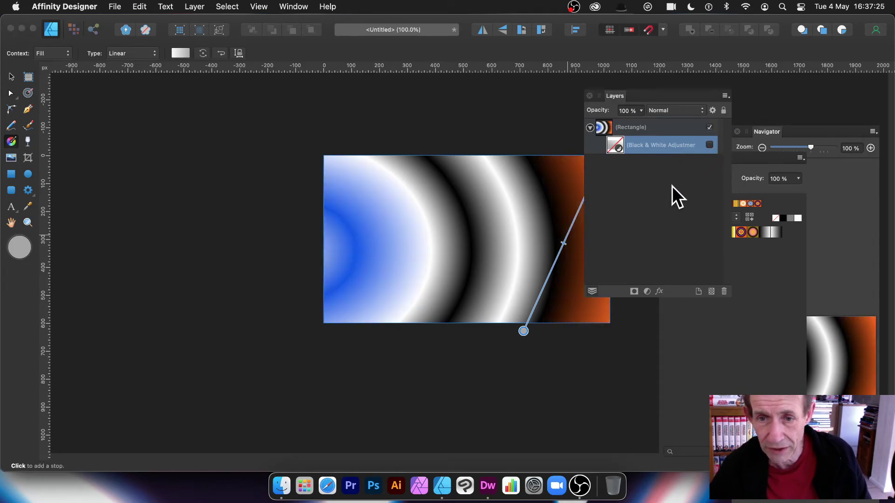
Add an HSL adjustment to the rectangle with a Hue Shift of about -17.4° and a Saturation Shift of about 37%.
click(623, 130)
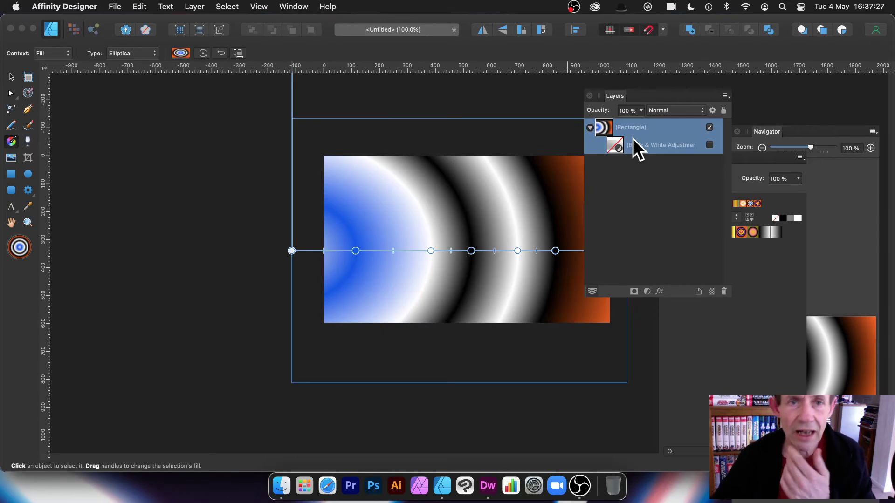
click(200, 5)
mouse_move(223, 196)
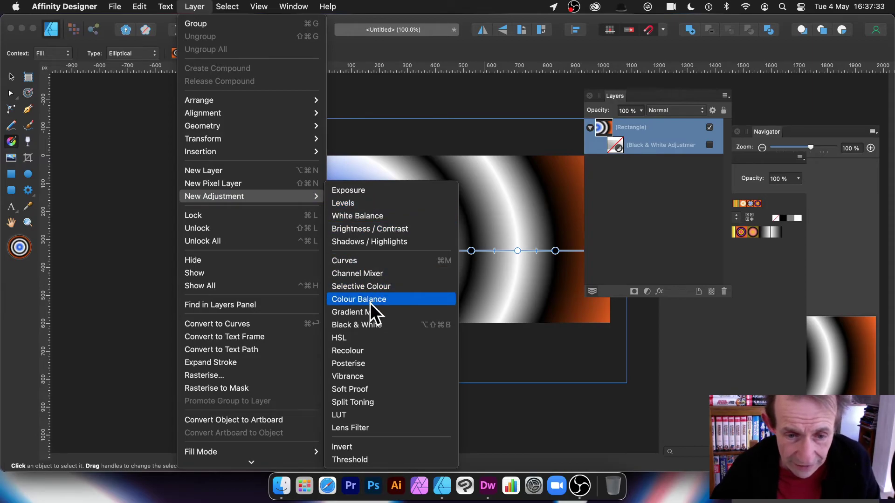
click(362, 339)
drag(765, 192, 592, 96)
drag(625, 278, 655, 301)
drag(578, 96, 685, 105)
drag(762, 301, 705, 278)
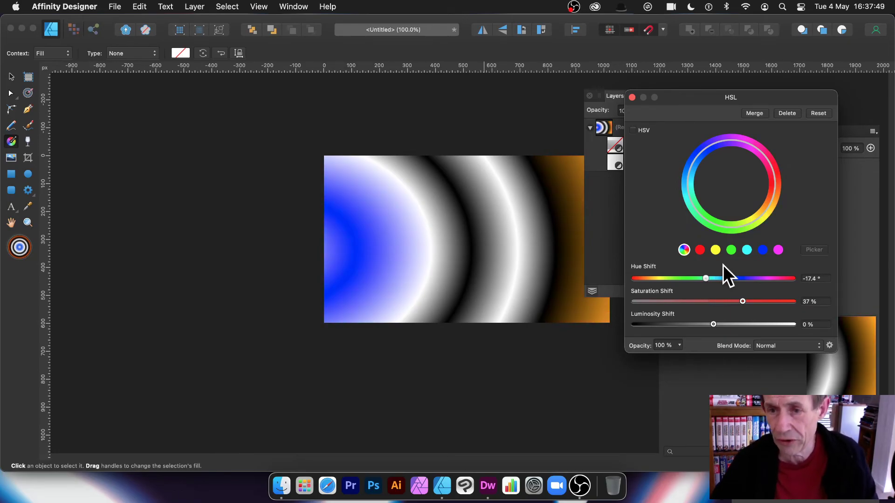
Set the HSL adjustment's blend mode to Lighten and lower the middle of its source (about 48% in, 82% out) and underlying blend range curves.
click(789, 345)
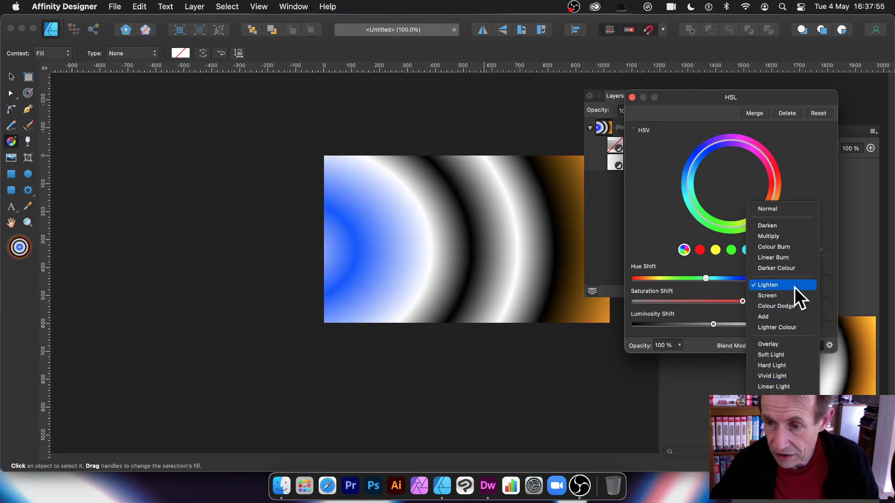
click(795, 287)
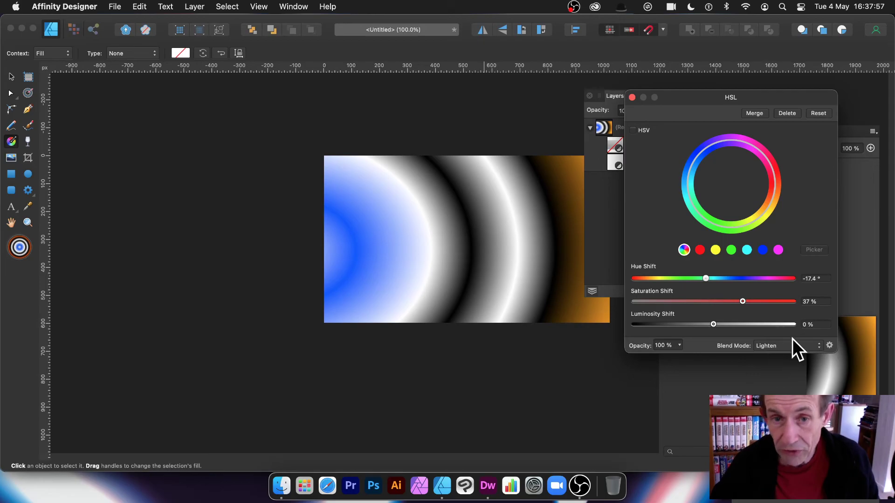
click(830, 345)
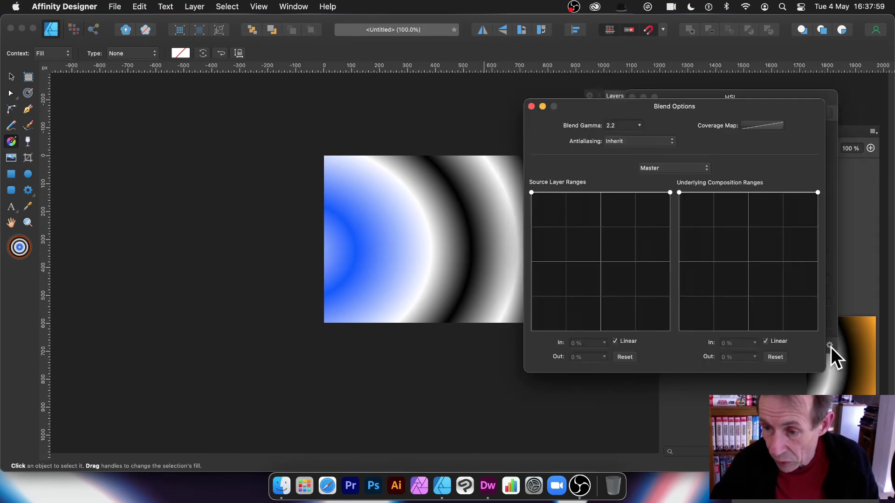
drag(585, 192, 598, 216)
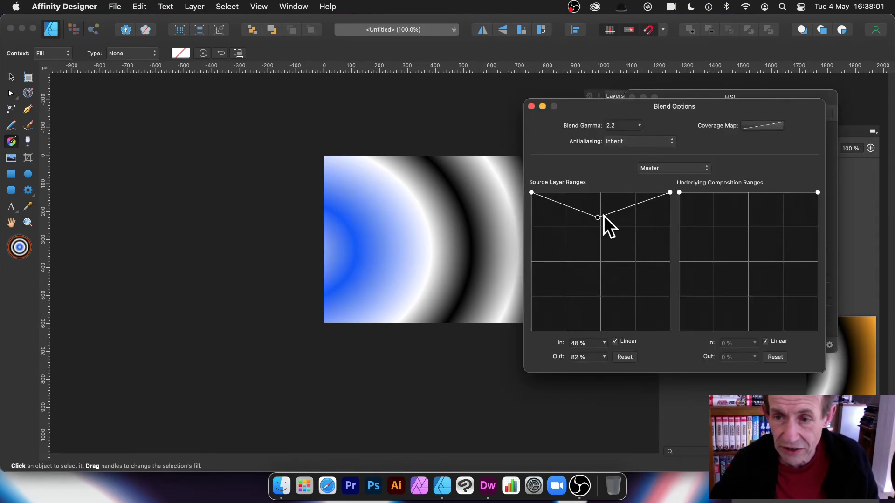
drag(732, 218, 747, 268)
click(531, 106)
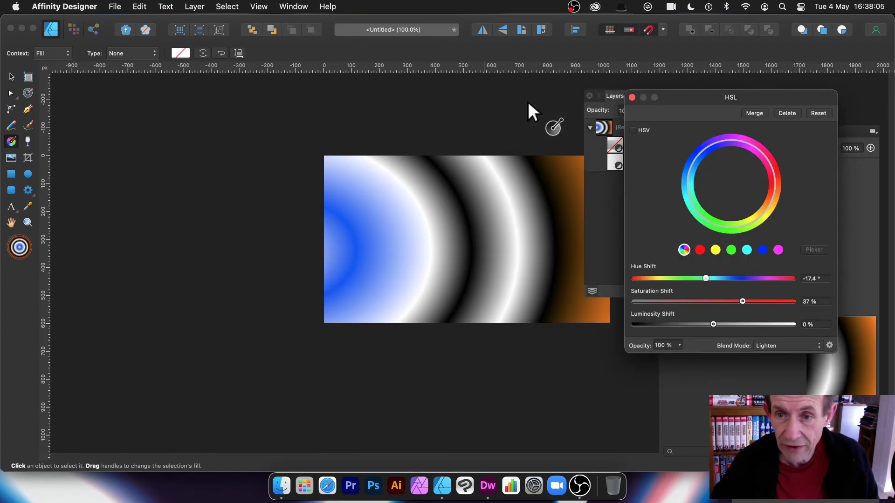
click(632, 97)
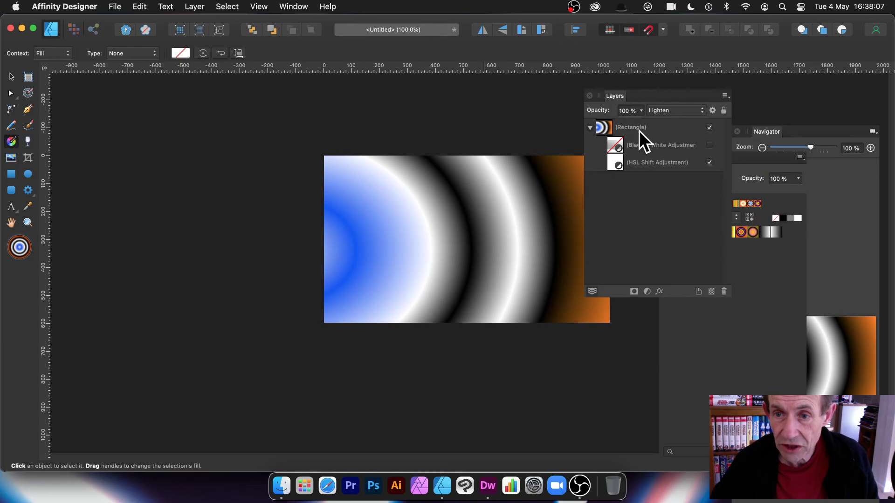
Delete the rectangle with its adjustments and add Arial Bold art text reading "text" in the page's upper half.
click(629, 127)
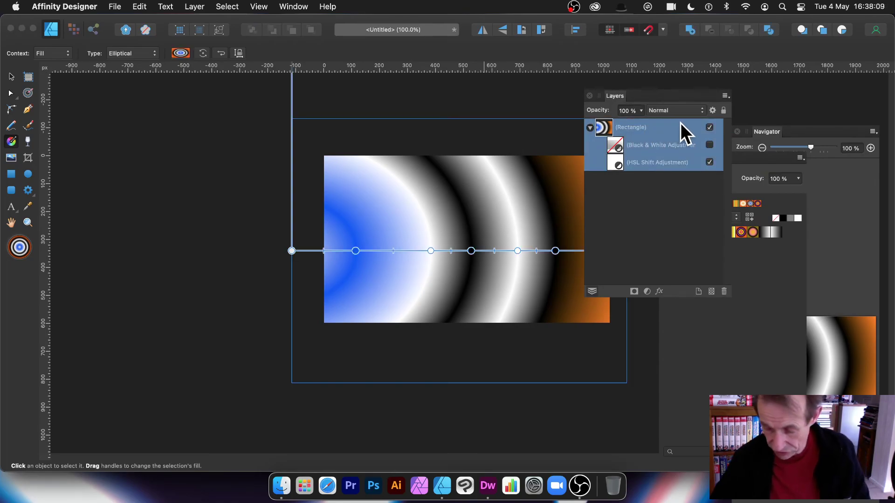
key(Delete)
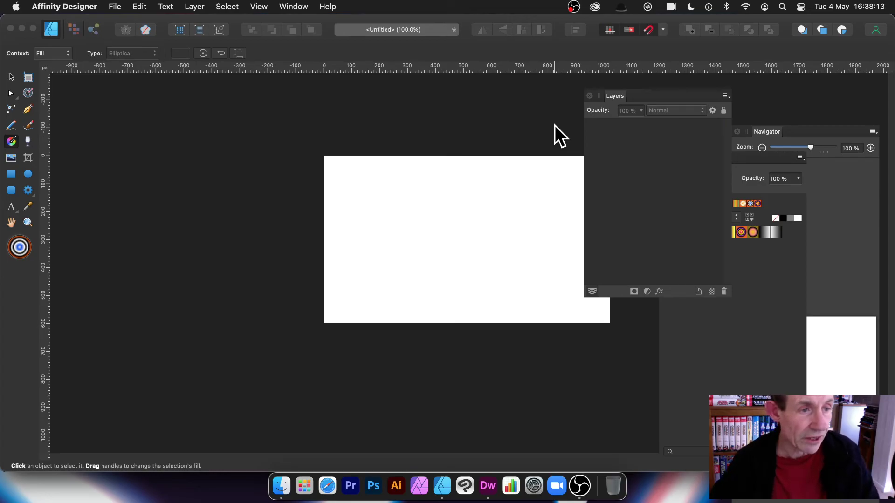
click(11, 207)
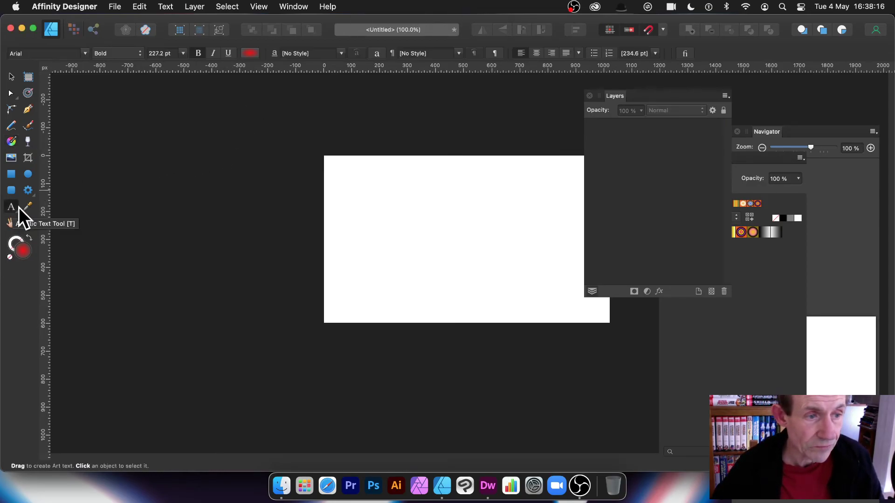
click(376, 211)
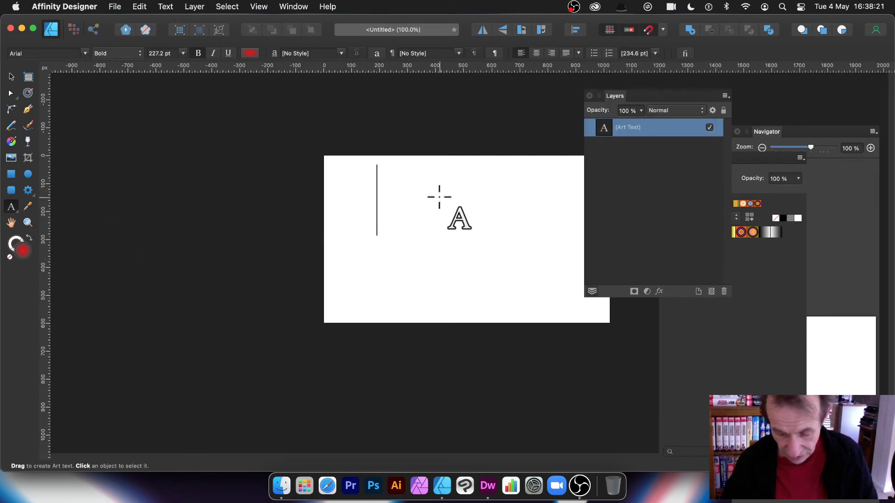
text(text)
key(Escape)
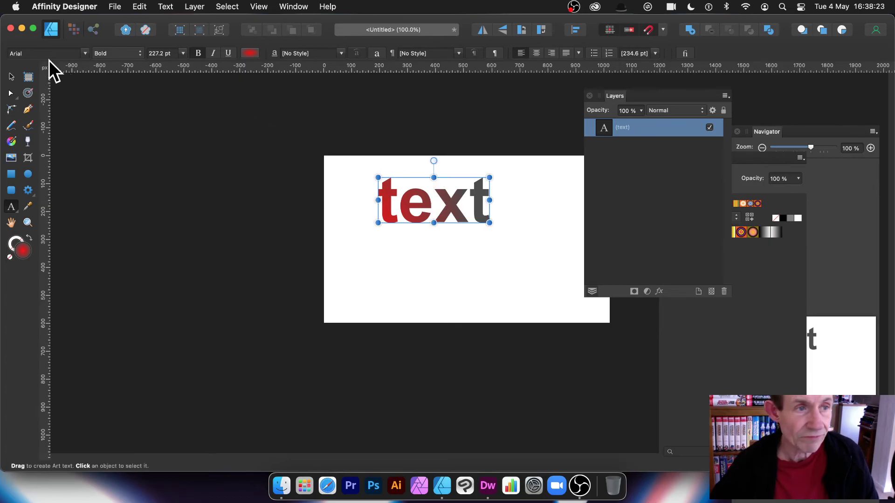
Enlarge the art text to about 437 pt and move it to roughly the middle of the page.
click(12, 77)
drag(489, 223, 595, 264)
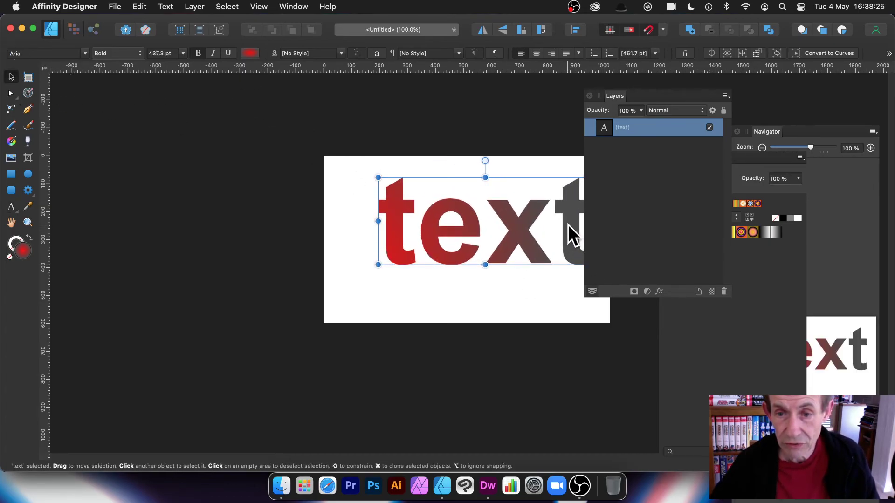
drag(567, 226, 532, 249)
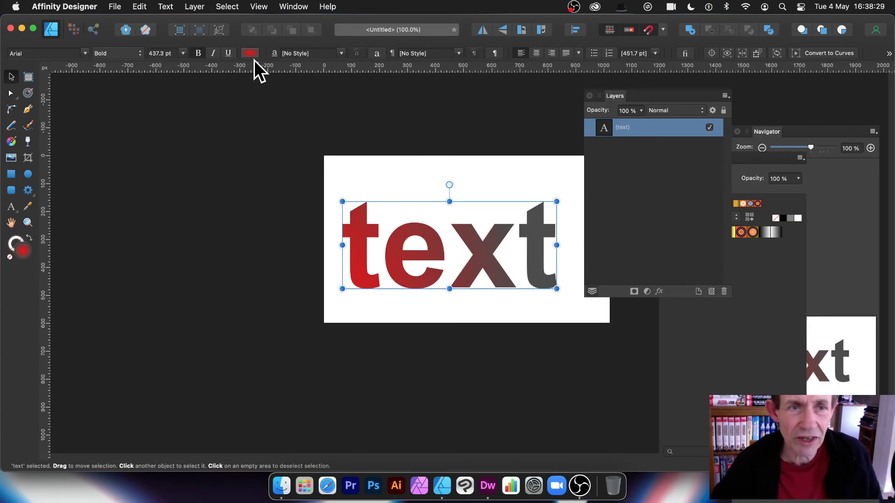
Redraw the text's elliptical gradient with the Fill Tool, moving its red centre onto the letter "e".
click(12, 142)
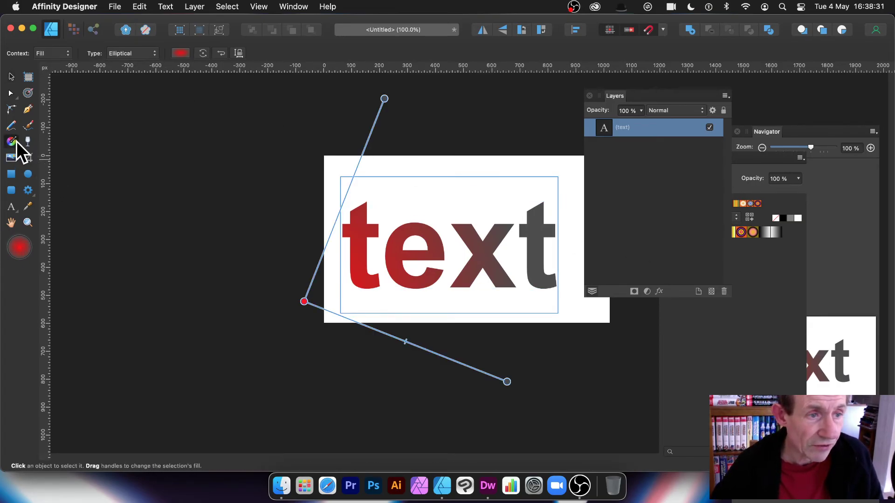
drag(396, 203, 555, 332)
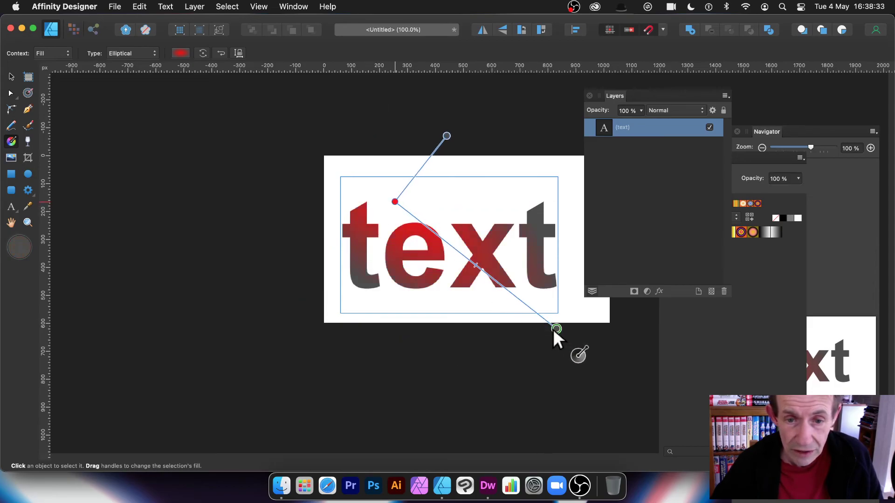
drag(396, 203, 433, 234)
Change the text's fill type to Solid red and from there to a Linear gradient.
click(133, 53)
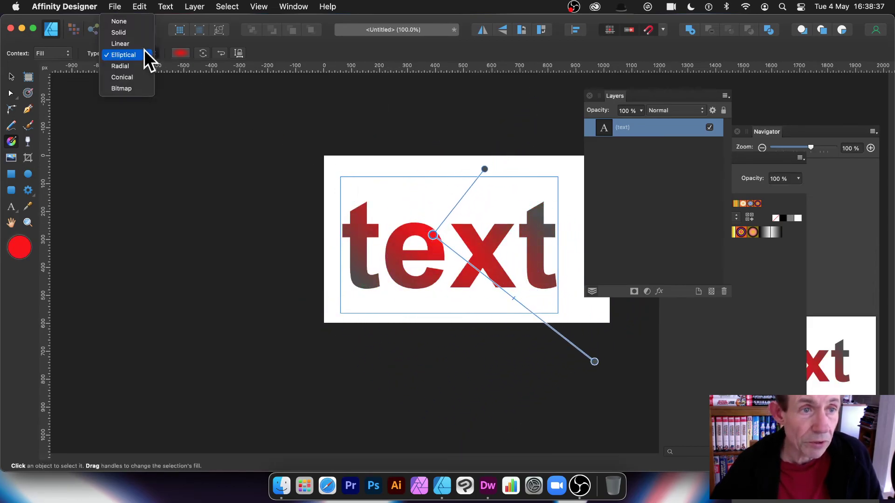
click(127, 32)
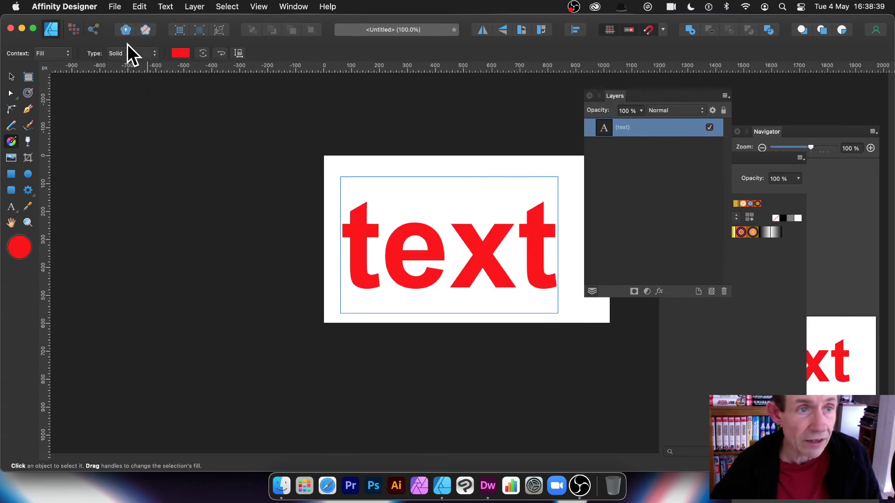
click(125, 54)
click(120, 67)
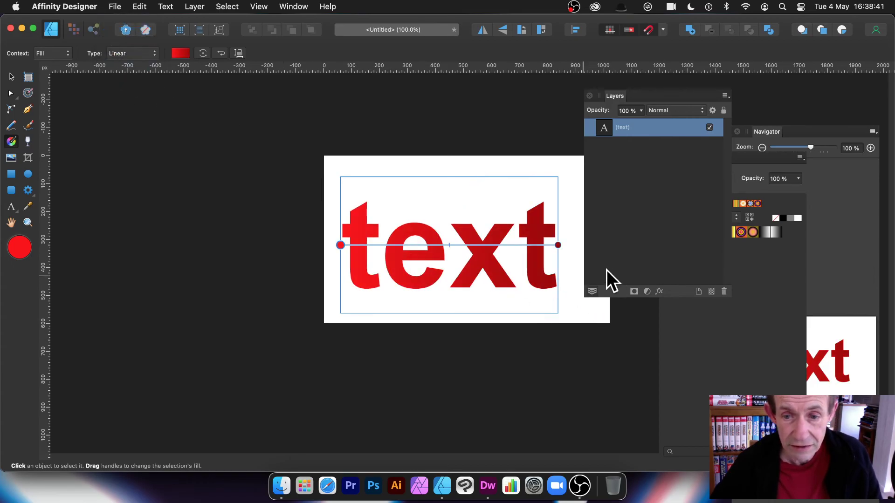
Reposition the text's linear gradient with its dark end at the page's upper edge and its bright red end below the lower-right corner.
drag(560, 245, 533, 155)
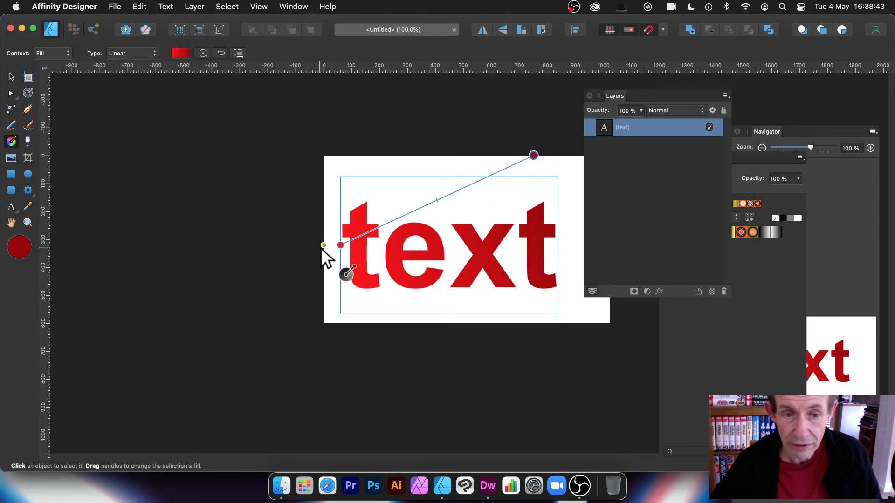
drag(344, 245, 261, 291)
drag(205, 337, 586, 371)
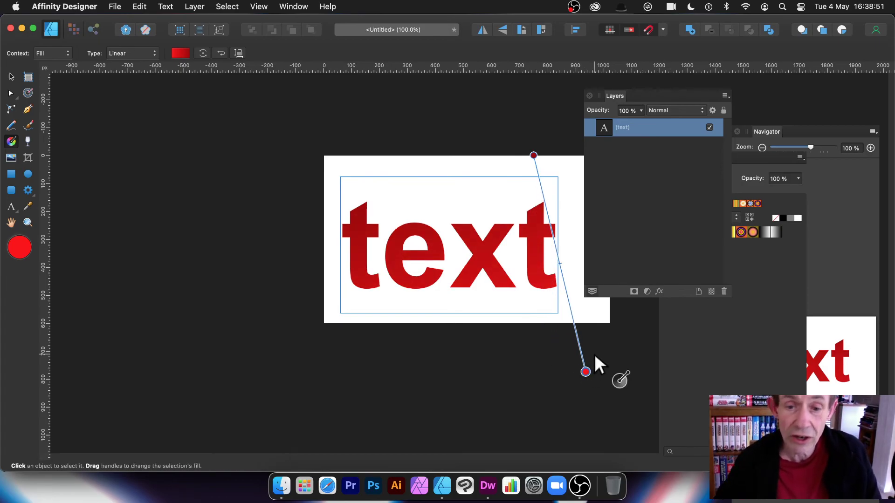
Move the text so it overhangs the page's upper-left corner, and bring the gradient swatches fully into view.
click(12, 78)
drag(442, 235, 400, 172)
click(774, 272)
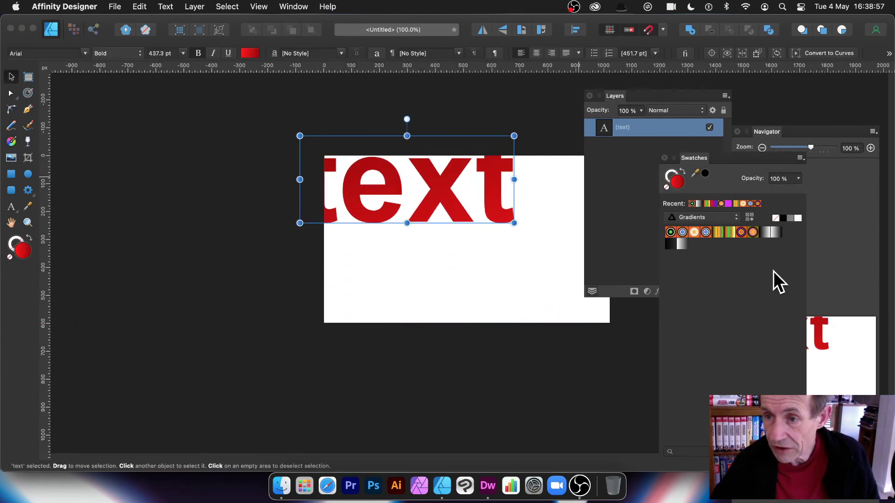